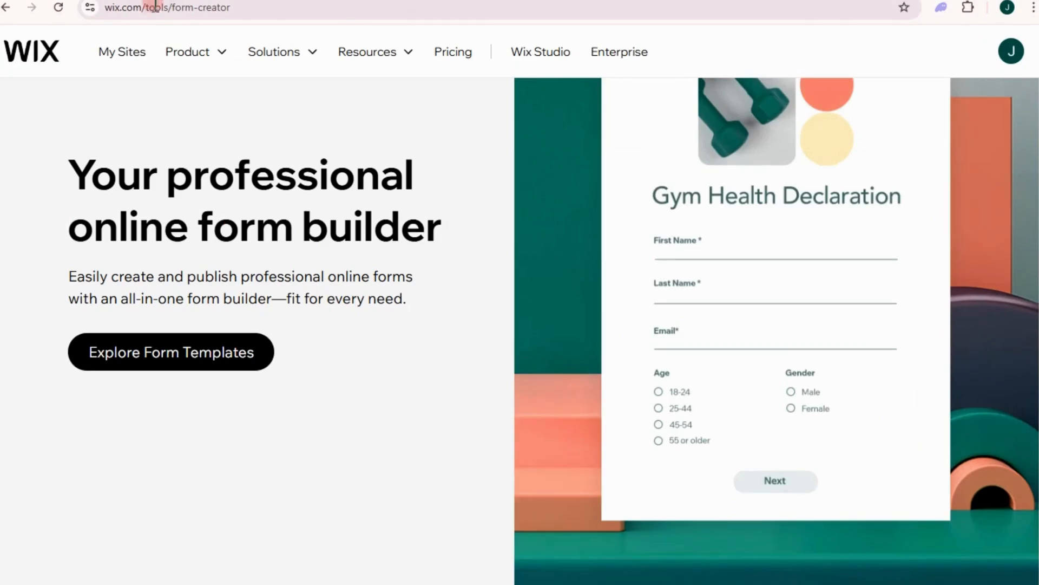
Review the online form builder page, covering its sample forms, templates, customization, automation and data management sections.
left_click(131, 34)
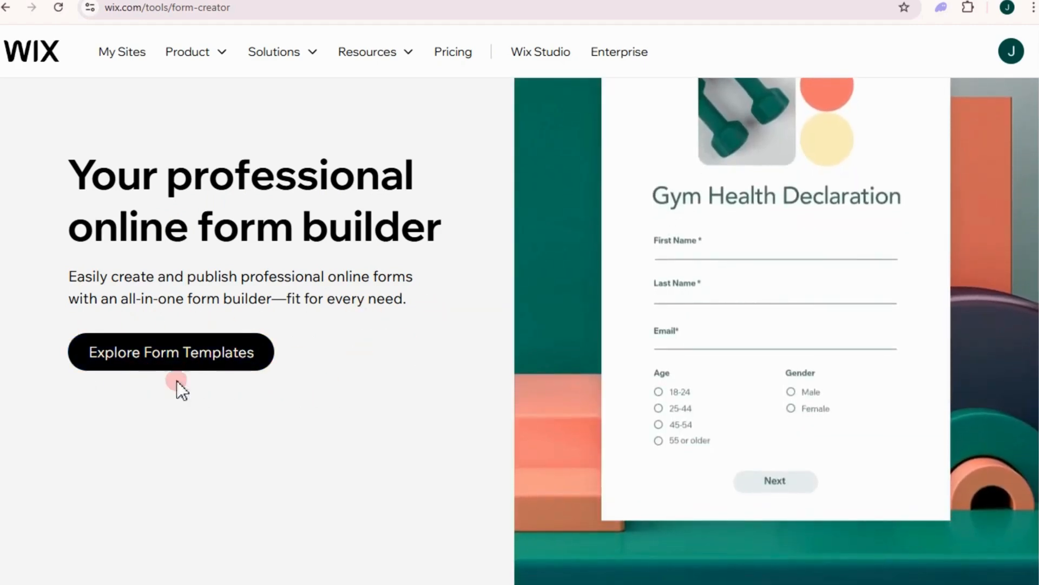
scroll(325, 395, "down", 3)
scroll(274, 400, "up", 3)
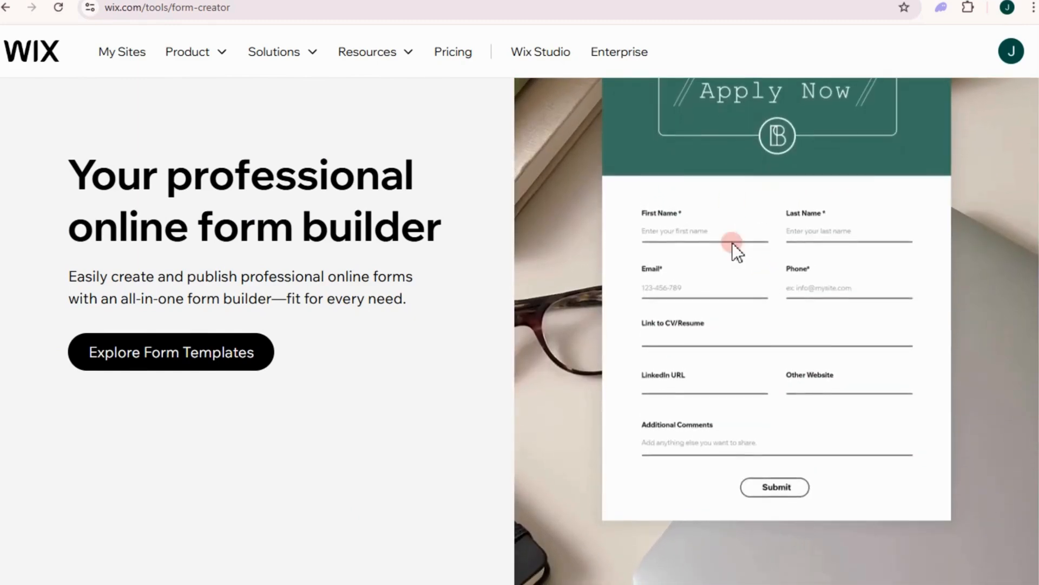
scroll(730, 241, "up", 3)
scroll(746, 303, "down", 3)
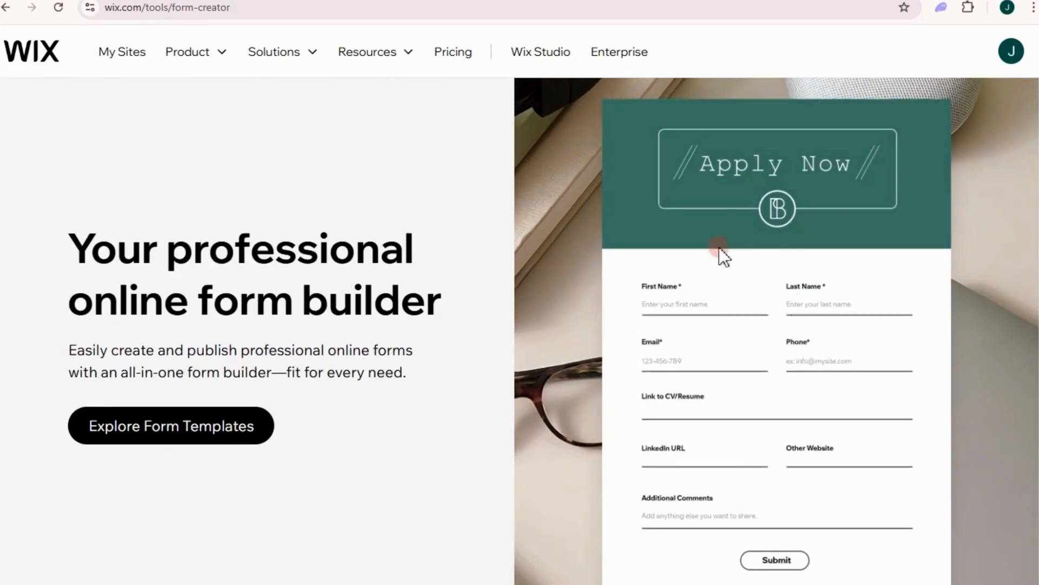
scroll(794, 308, "up", 2)
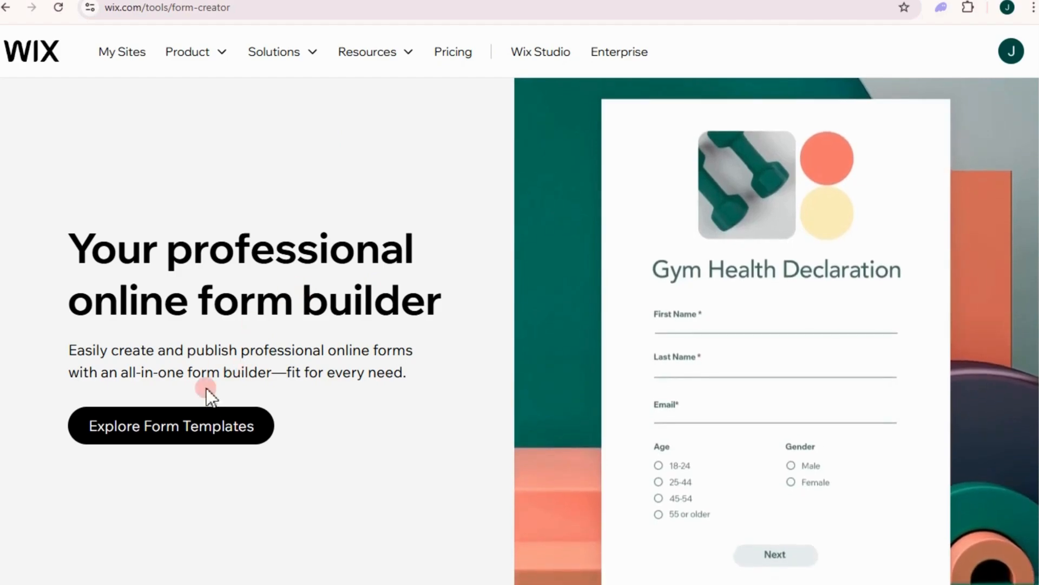
scroll(385, 406, "down", 4)
scroll(396, 395, "down", 20)
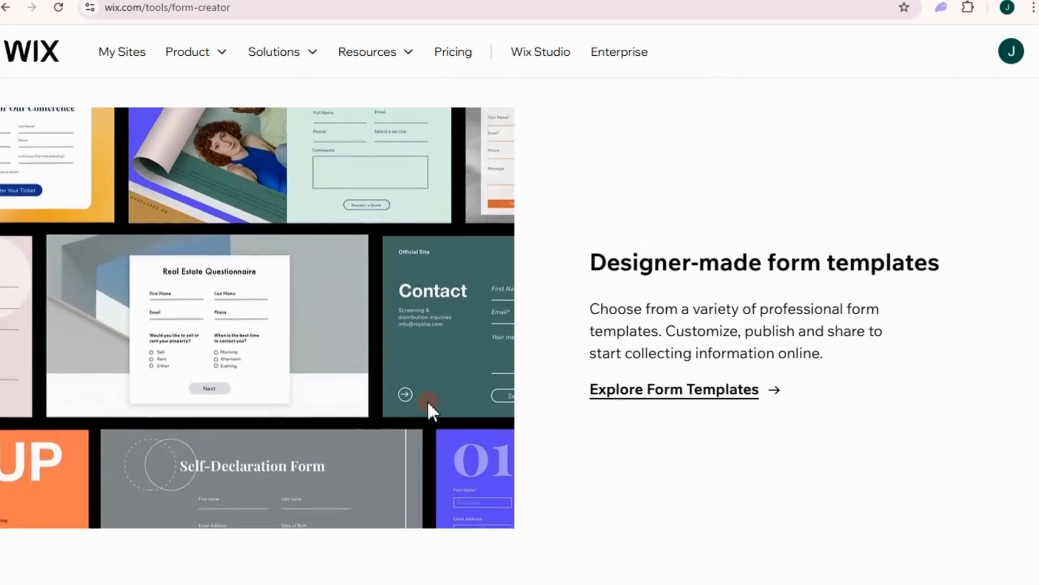
scroll(486, 405, "down", 10)
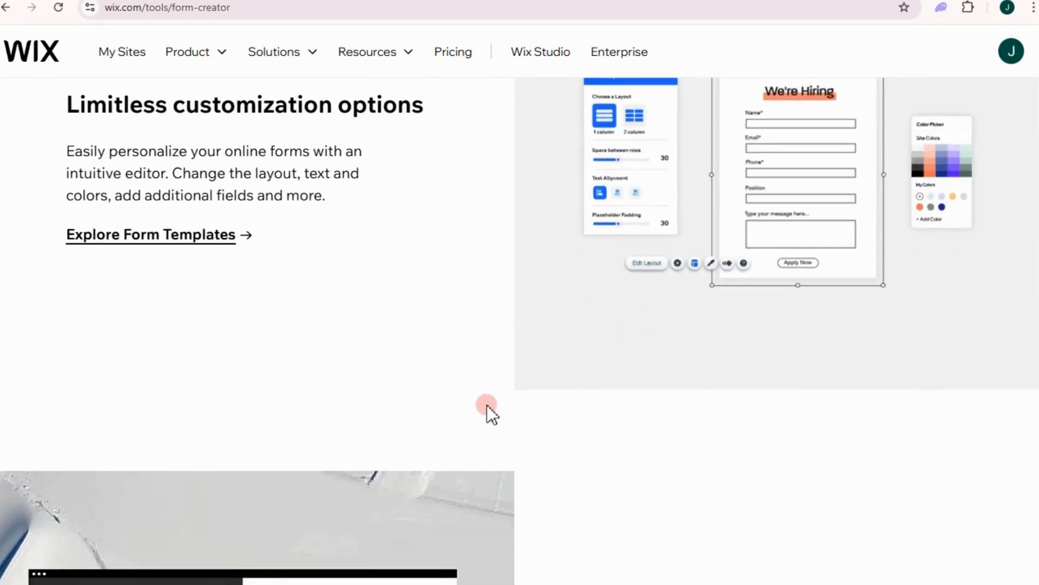
scroll(500, 412, "down", 10)
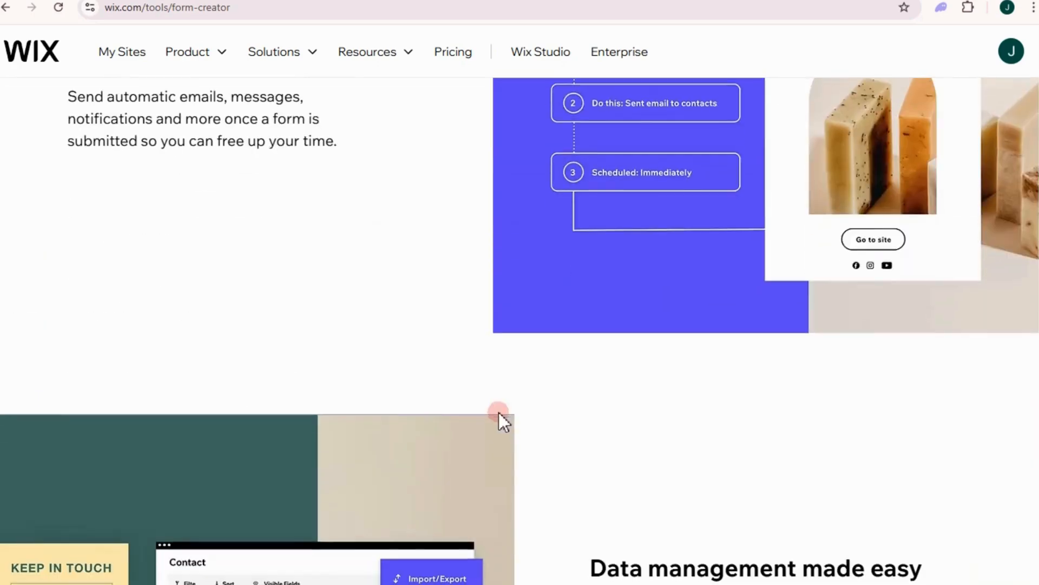
scroll(519, 402, "down", 4)
scroll(521, 402, "up", 15)
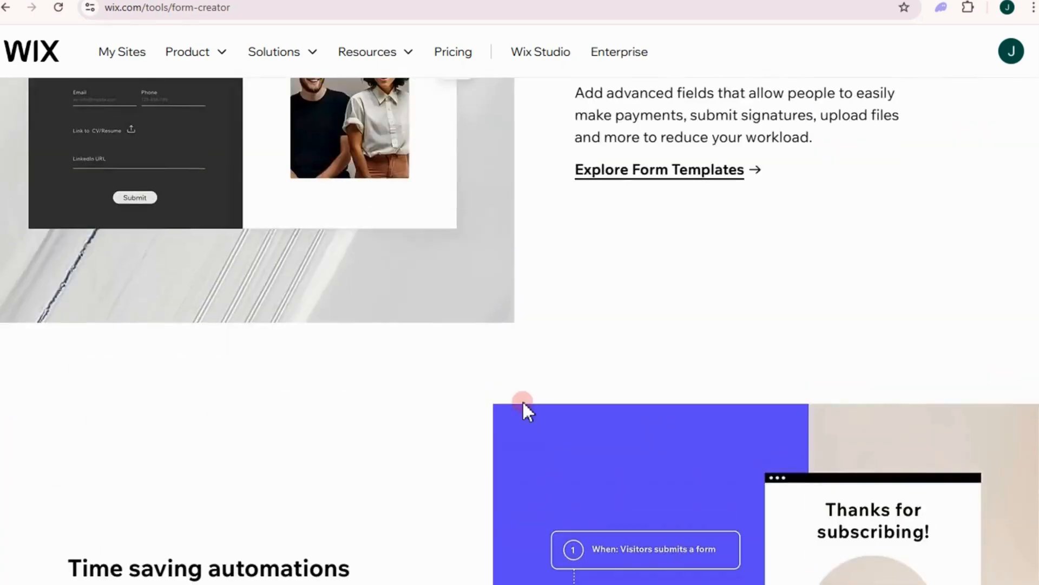
scroll(509, 405, "up", 10)
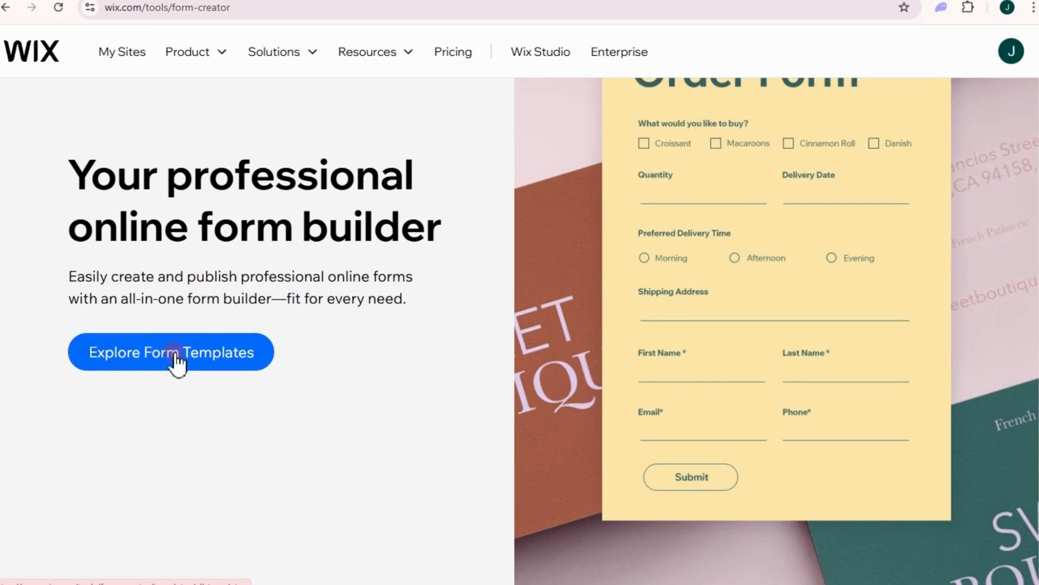
Open the form template gallery and filter it by Contact Forms.
left_click(176, 362)
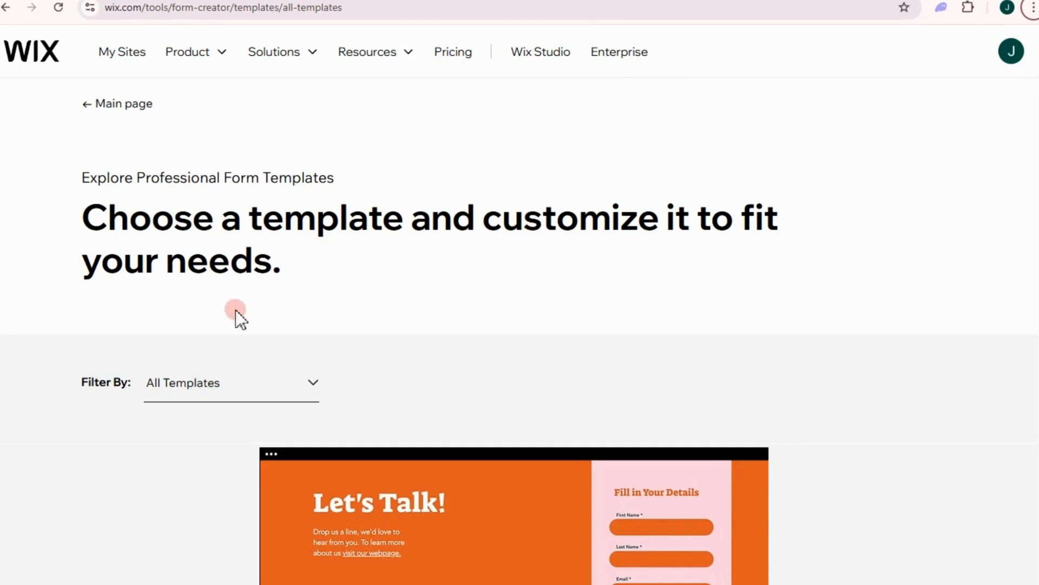
scroll(197, 399, "down", 1)
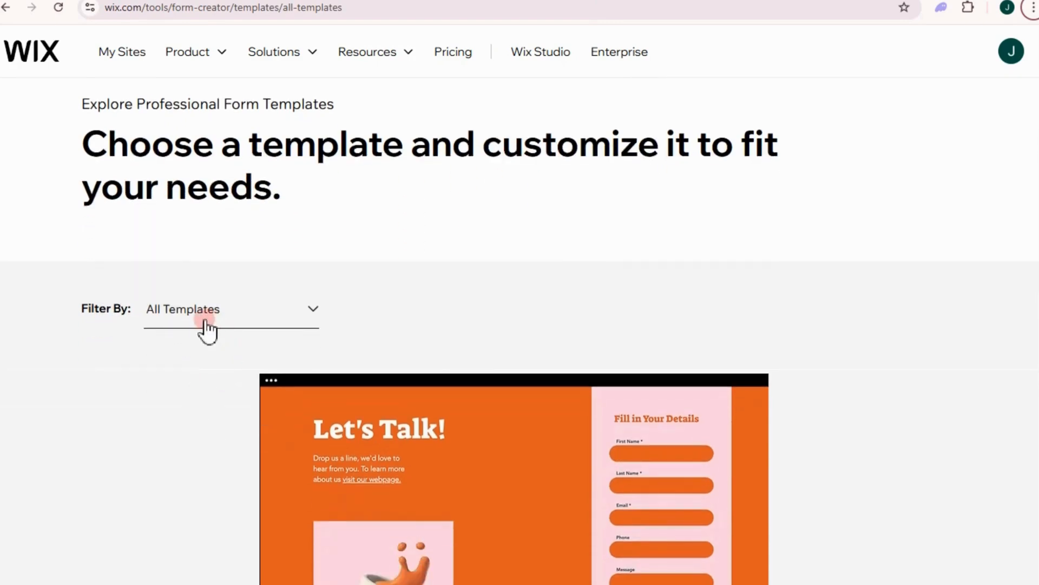
left_click(310, 313)
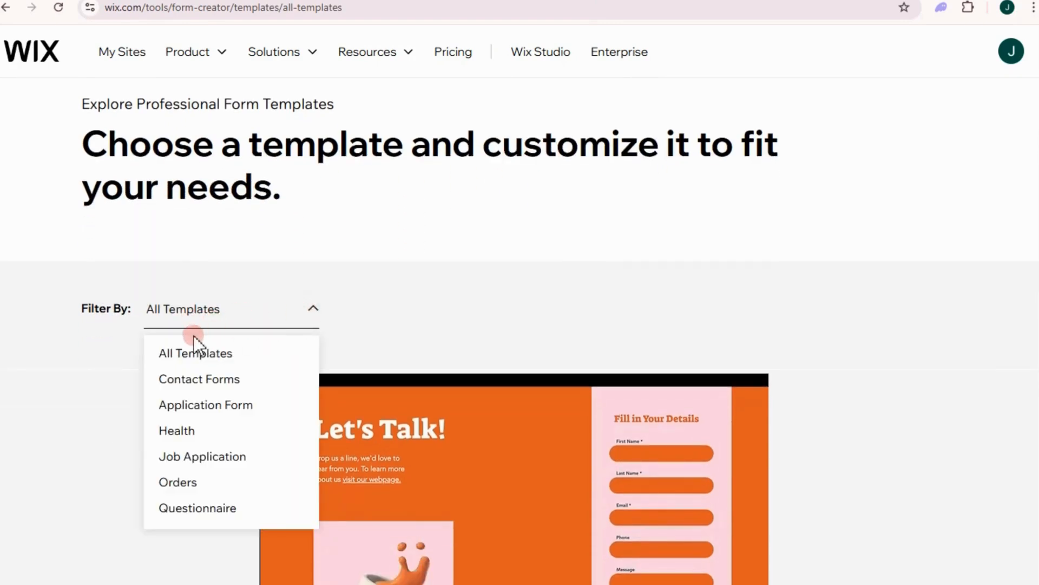
left_click(228, 380)
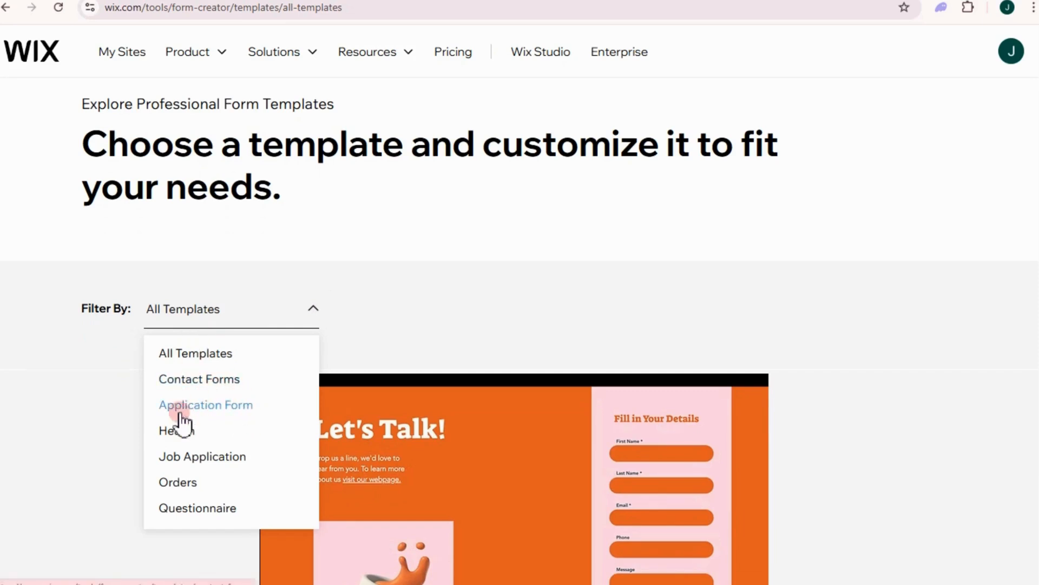
scroll(200, 455, "down", 1)
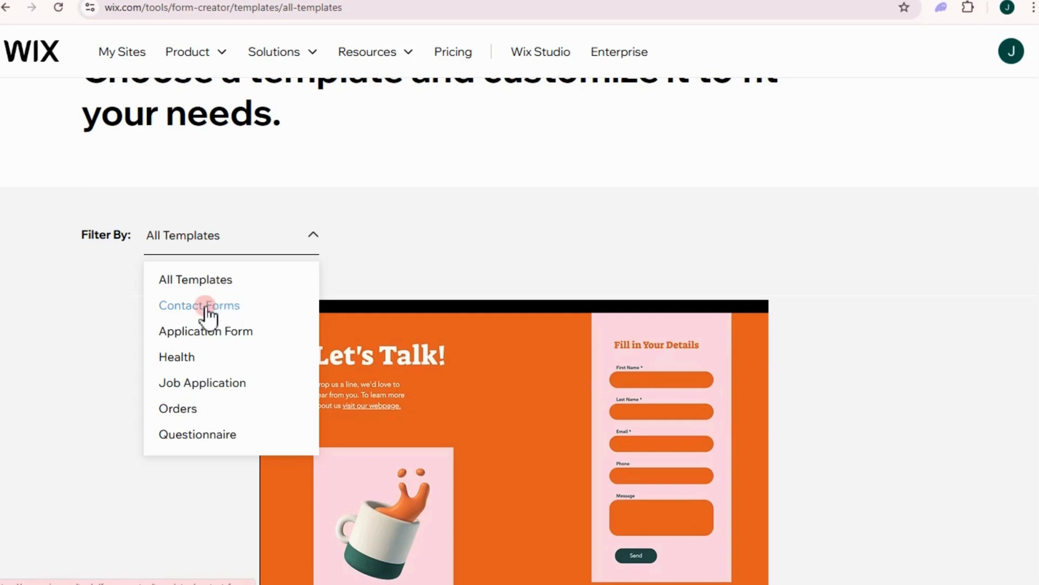
left_click(236, 313)
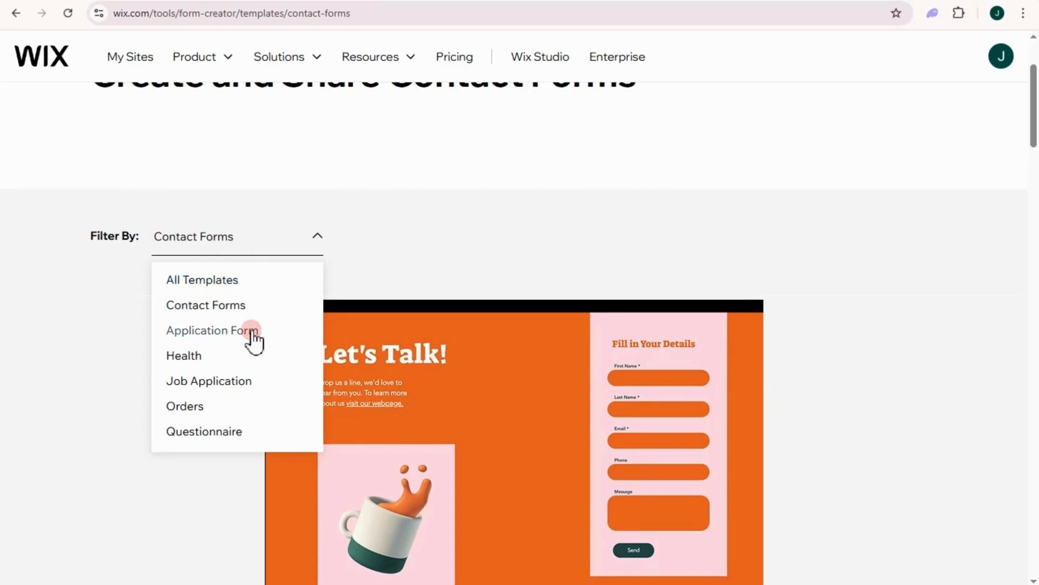
Filter the form templates by Job Application and browse the templates offered in that category.
left_click(217, 382)
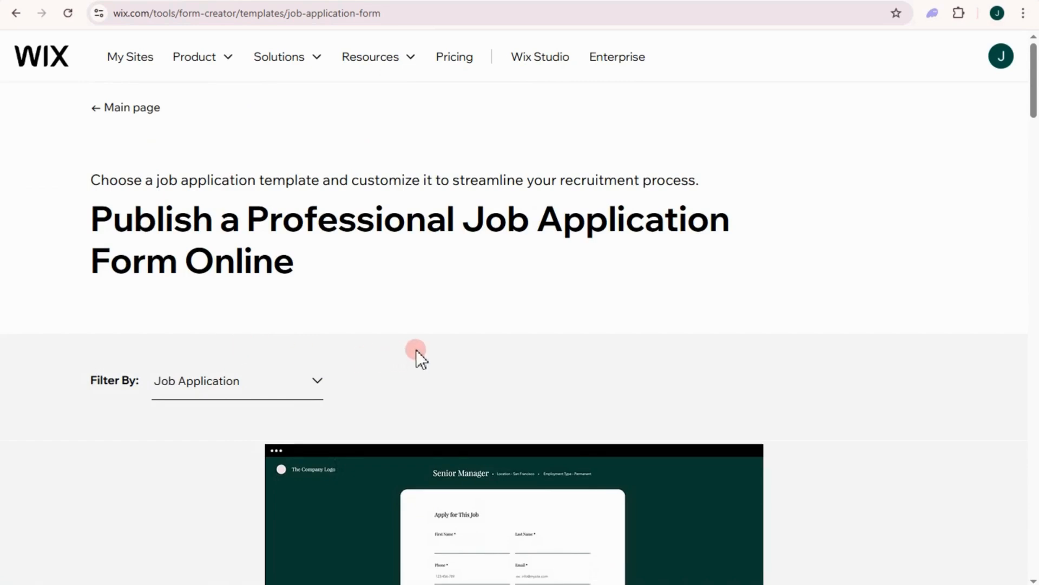
scroll(528, 339, "down", 5)
scroll(527, 338, "up", 5)
scroll(448, 335, "down", 5)
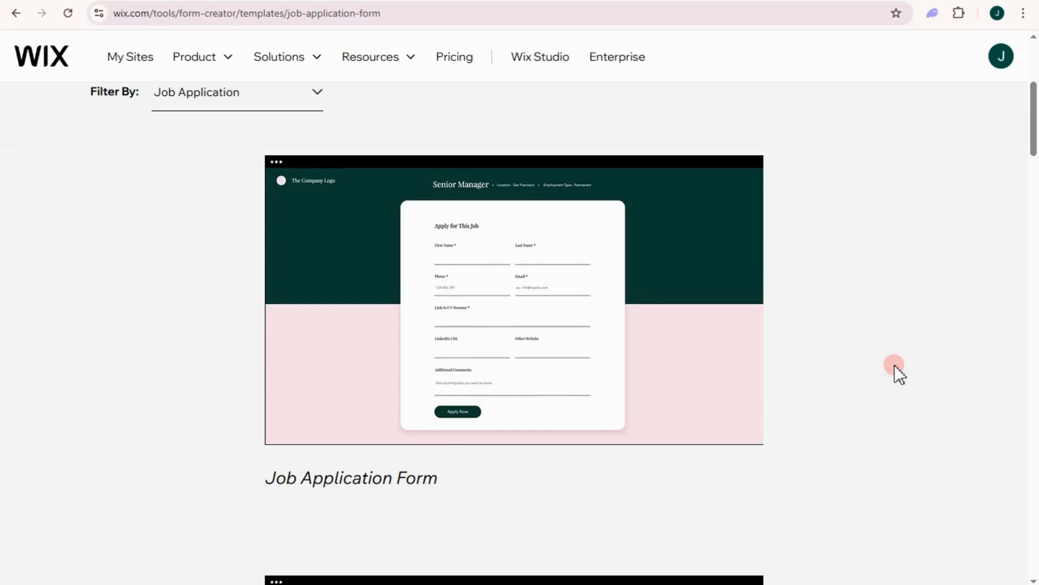
mouse_move(504, 247)
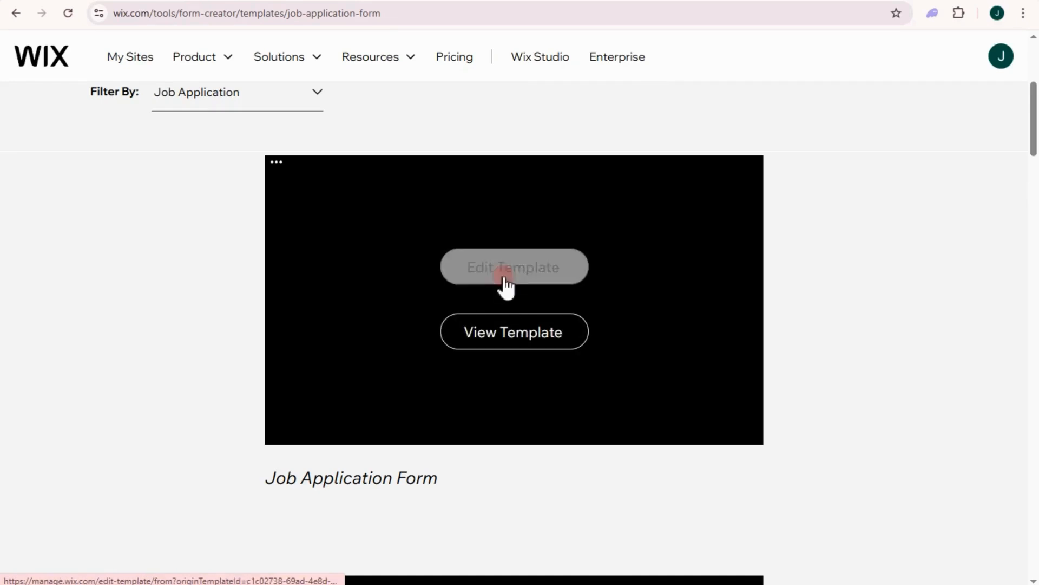
scroll(519, 423, "down", 4)
scroll(578, 469, "down", 4)
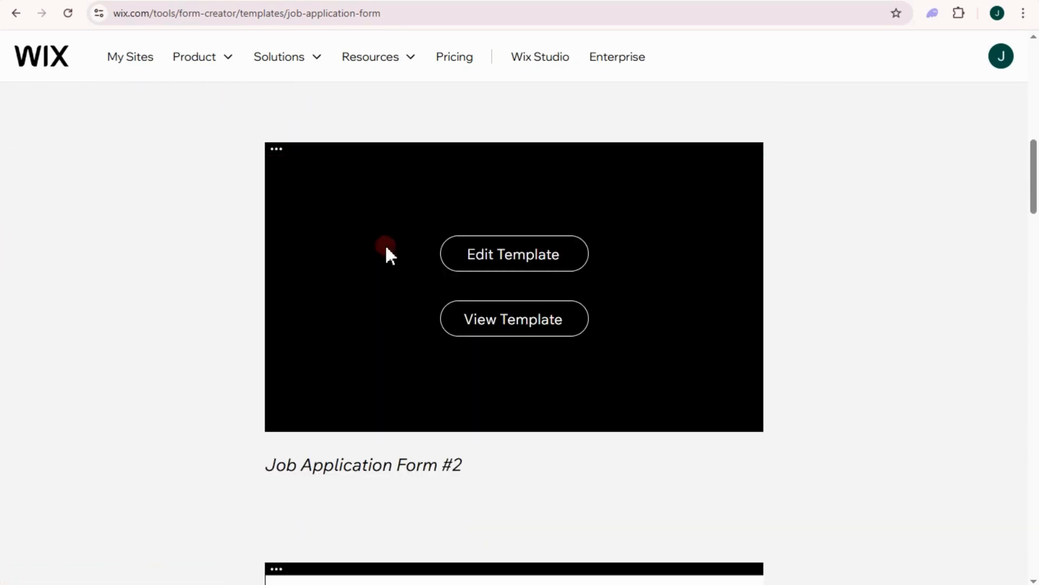
scroll(216, 339, "down", 4)
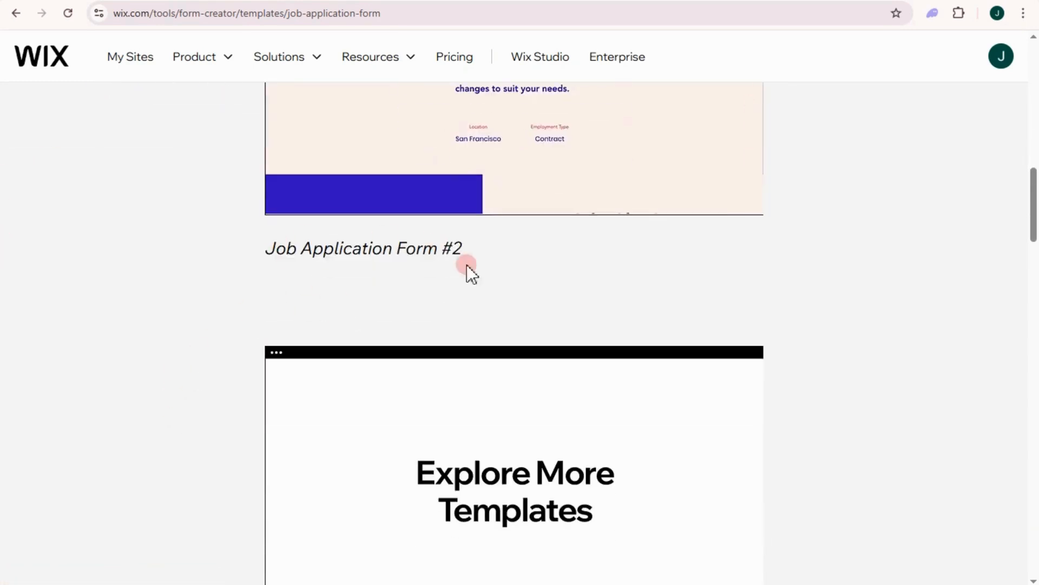
scroll(563, 330, "down", 4)
scroll(780, 439, "down", 2)
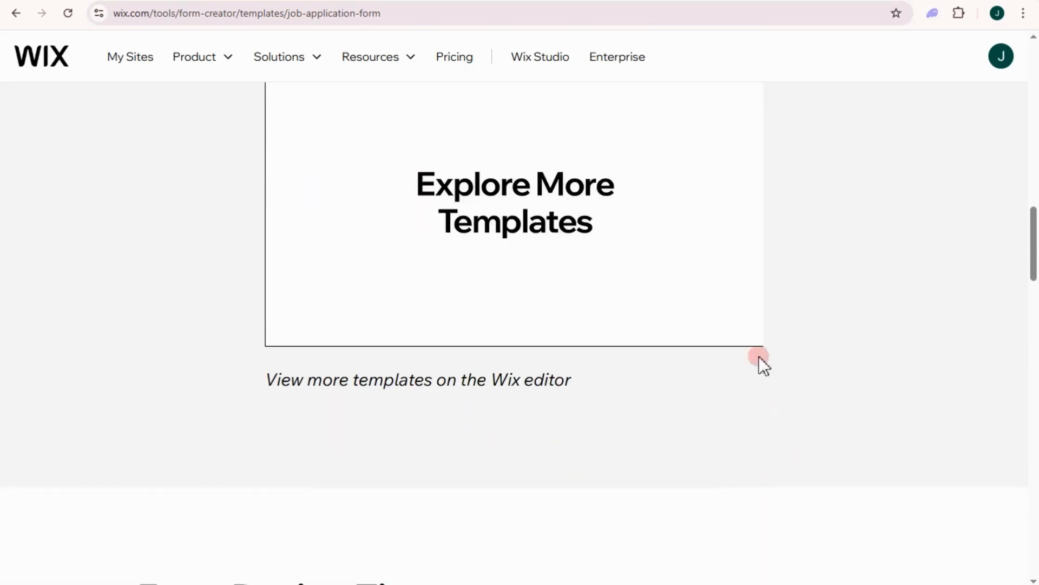
Read the Form Design Tips below the job application templates.
scroll(537, 383, "down", 4)
scroll(558, 303, "up", 4)
scroll(590, 320, "down", 6)
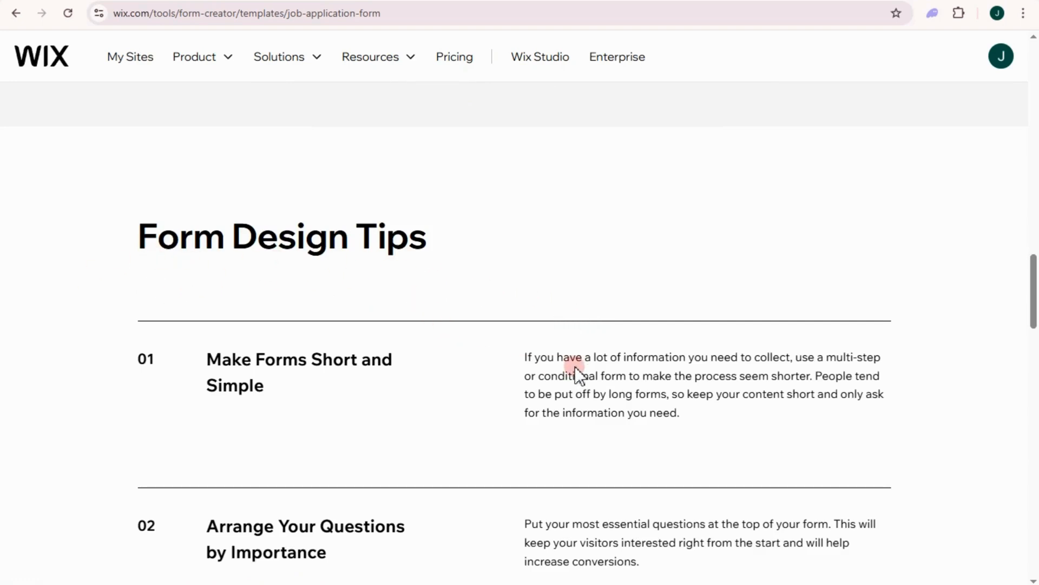
scroll(575, 366, "down", 4)
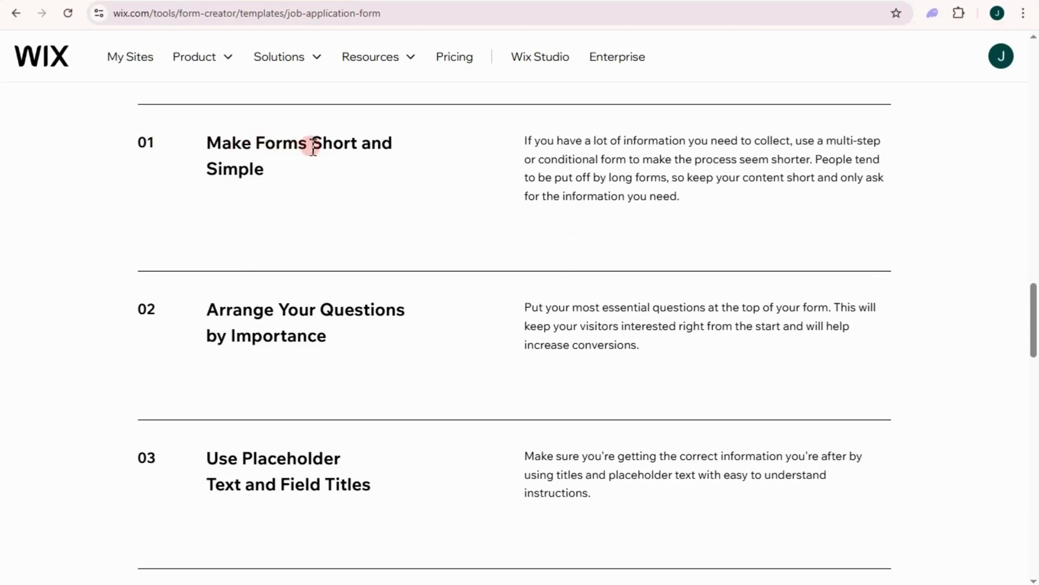
scroll(352, 227, "down", 3)
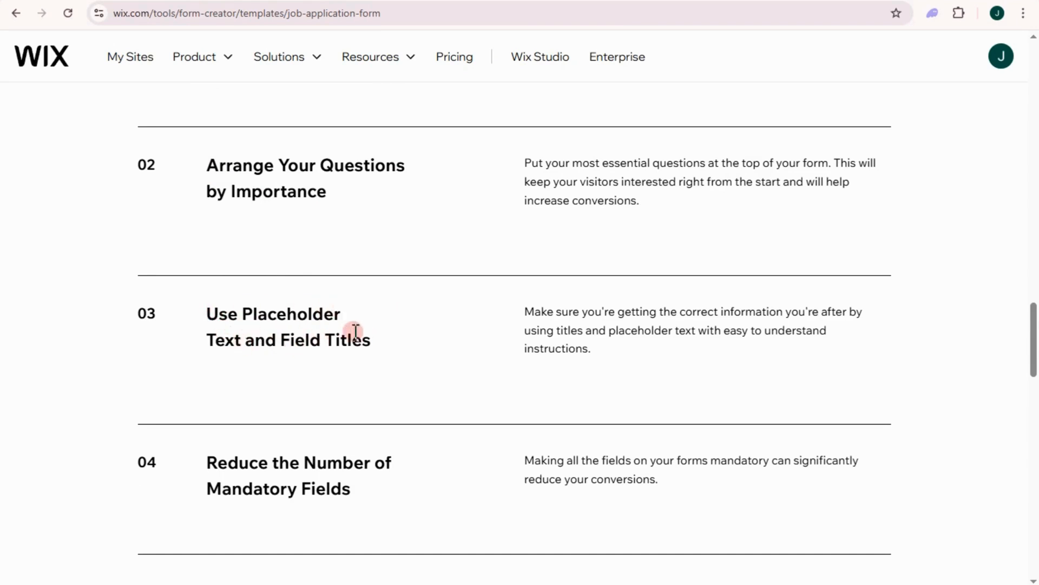
scroll(276, 422, "down", 3)
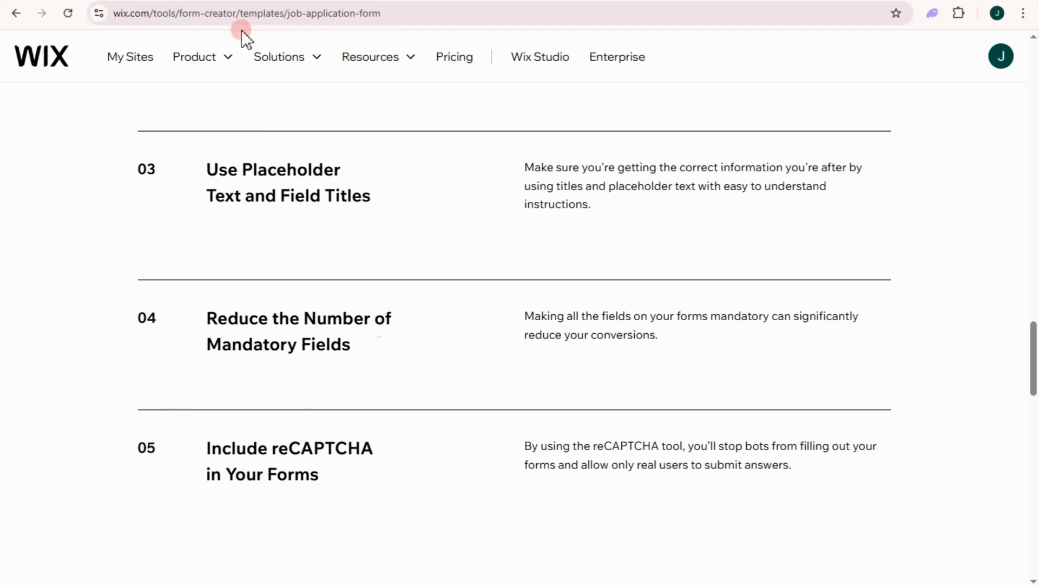
scroll(496, 396, "up", 9)
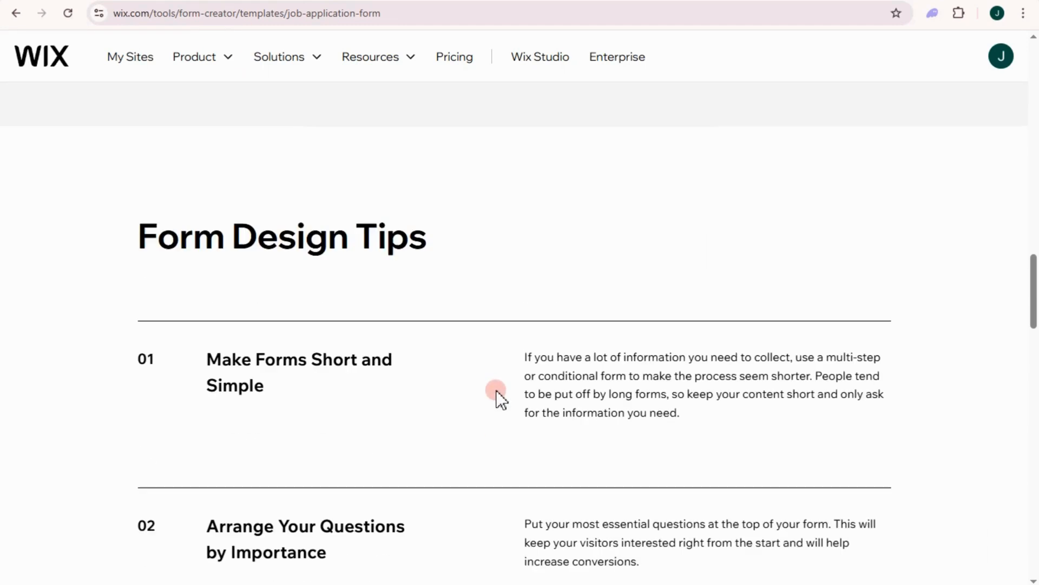
Open the first Job Application Form template, the Senior Manager design, for editing.
scroll(541, 379, "up", 3)
scroll(556, 372, "up", 12)
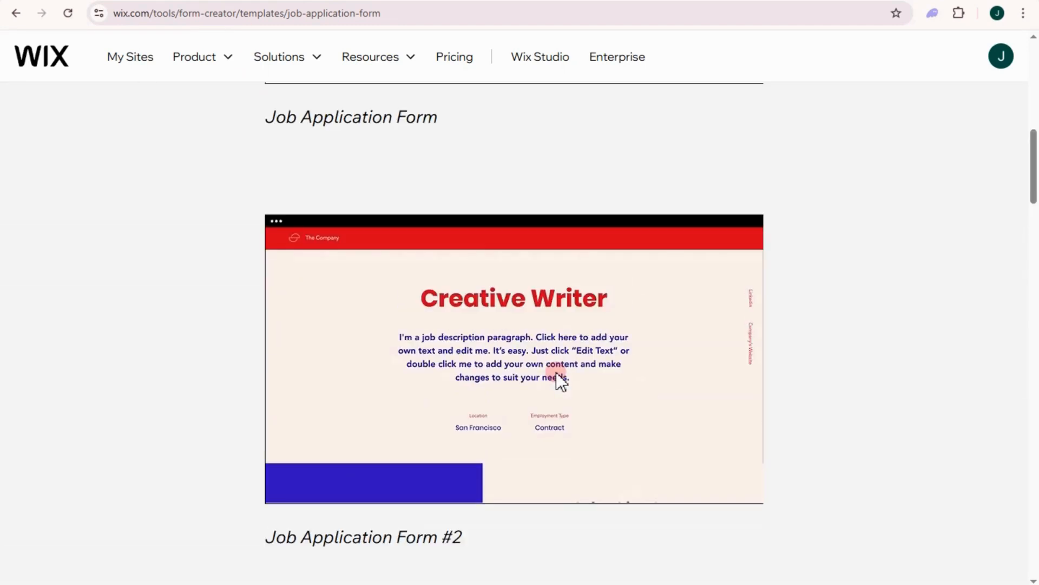
scroll(541, 352, "up", 5)
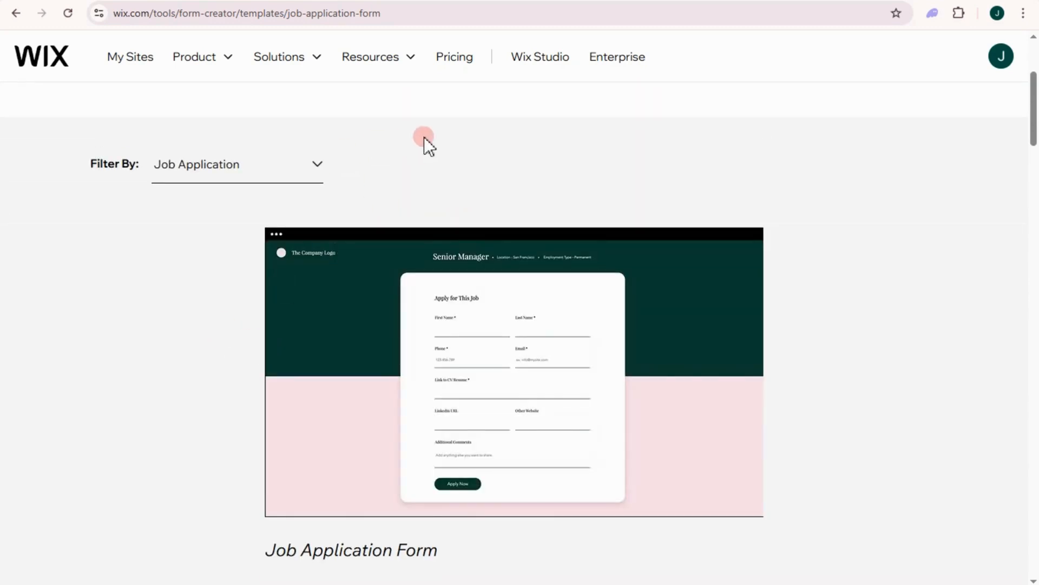
mouse_move(512, 389)
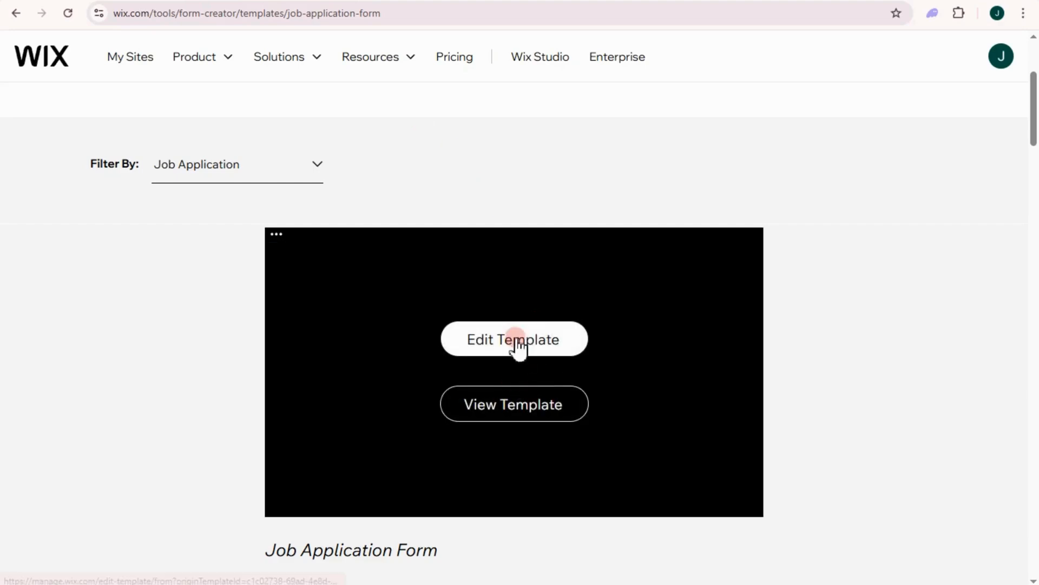
left_click(517, 340)
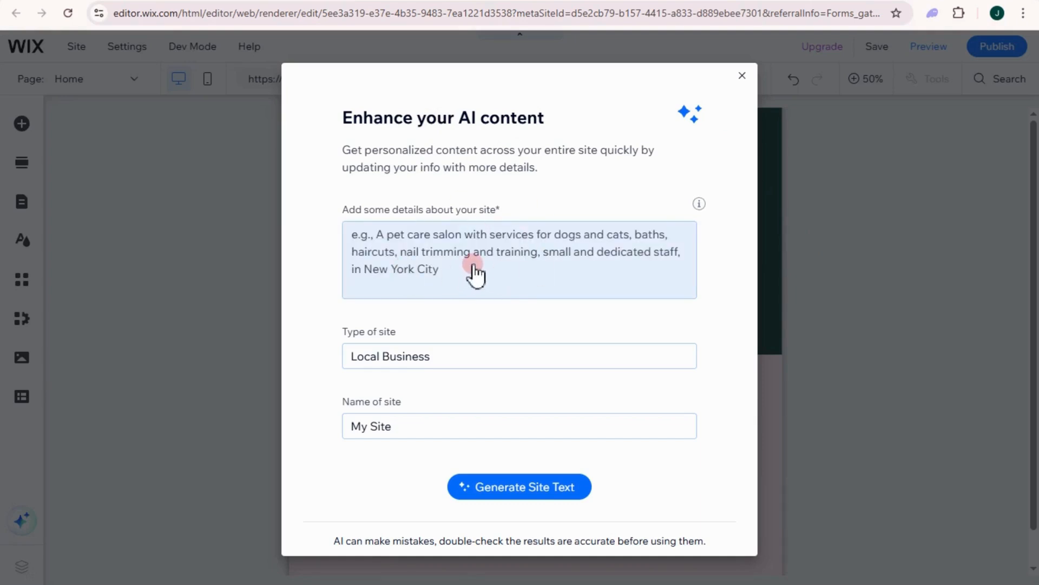
Close the Enhance your AI content dialog without generating site text and dismiss the editor's introductory overlay.
left_click(387, 427)
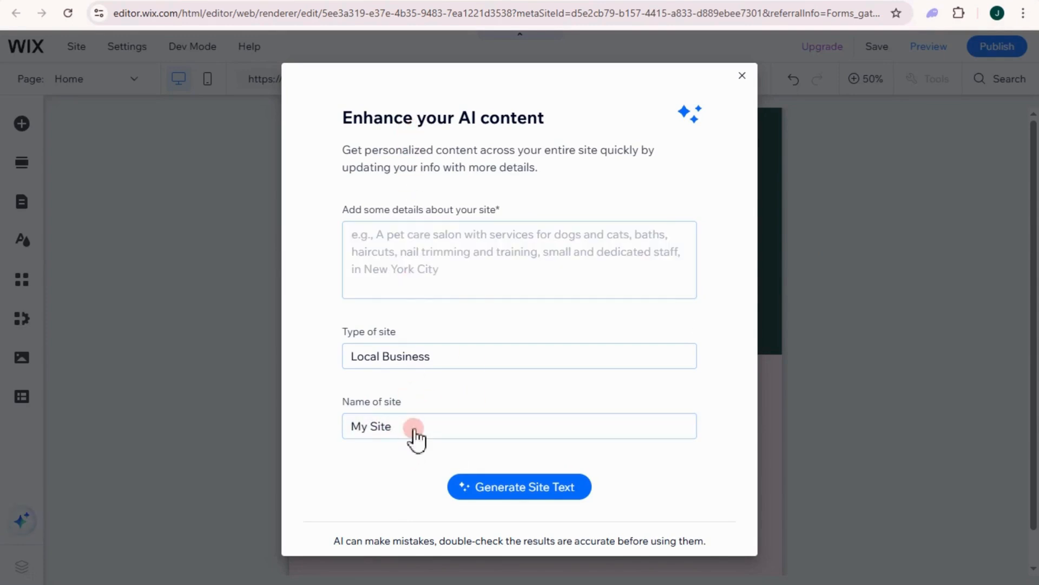
left_click(742, 76)
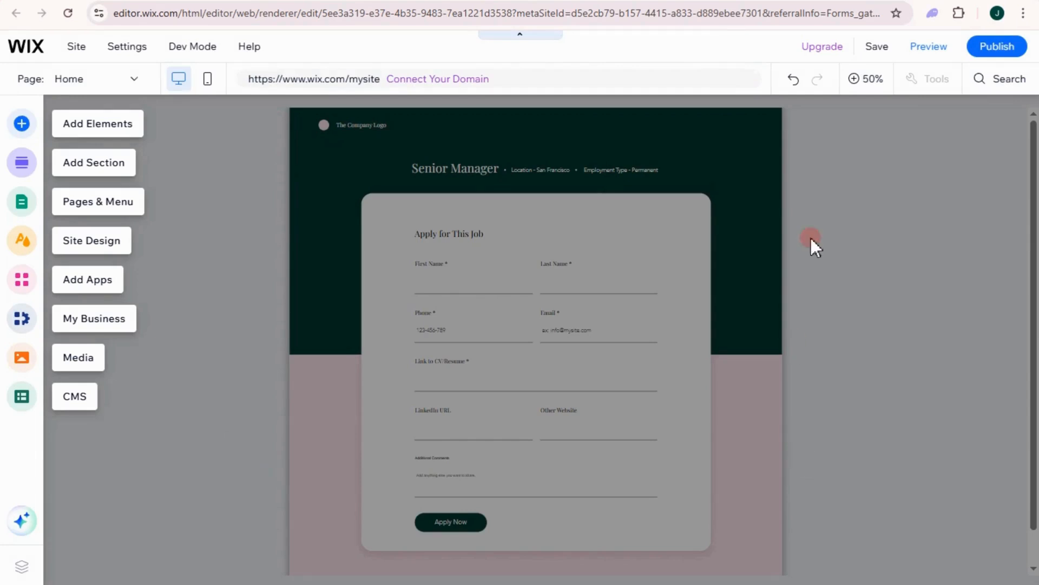
left_click(850, 79)
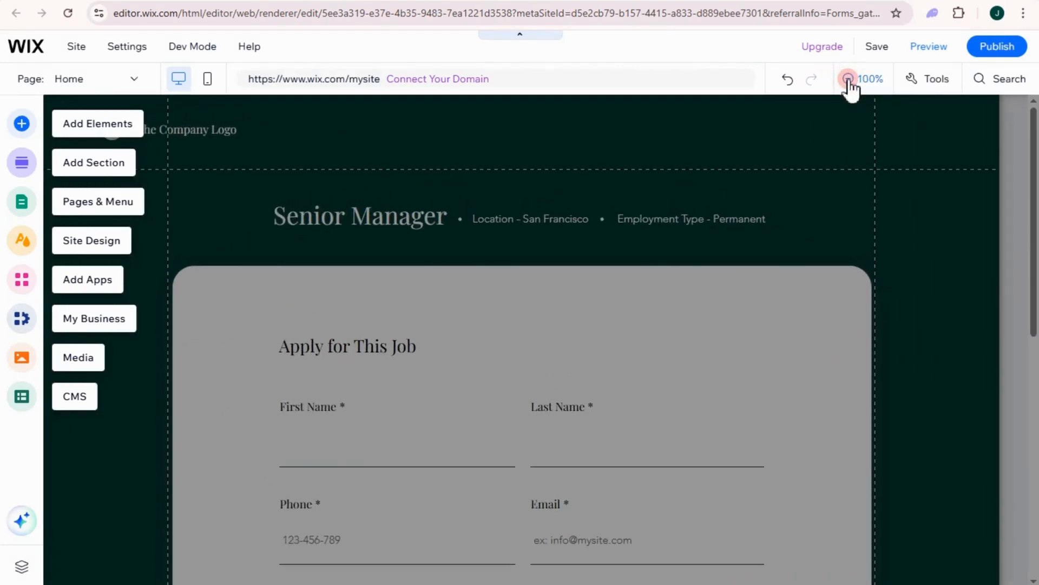
left_click(848, 80)
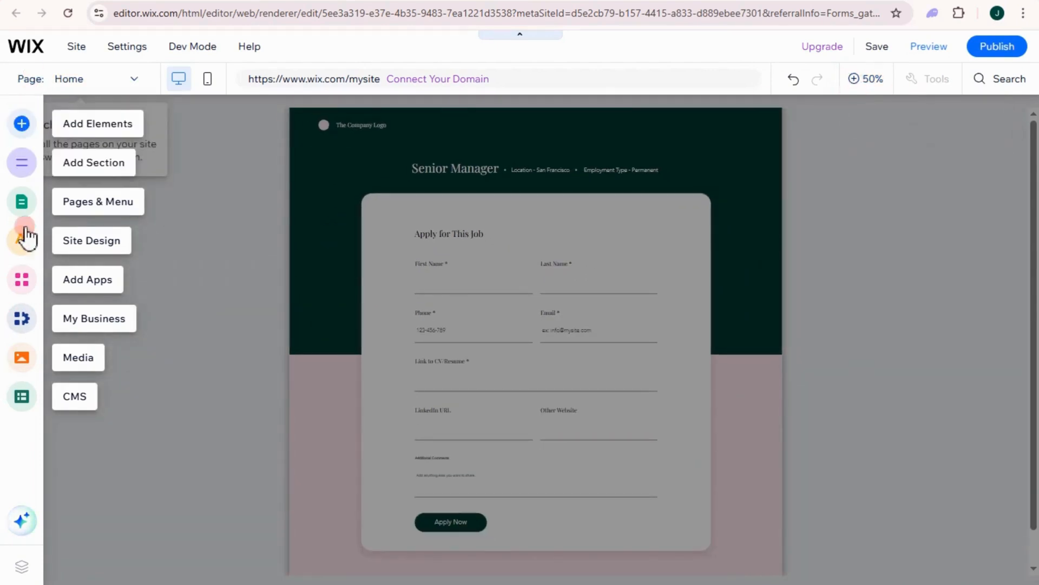
left_click(99, 210)
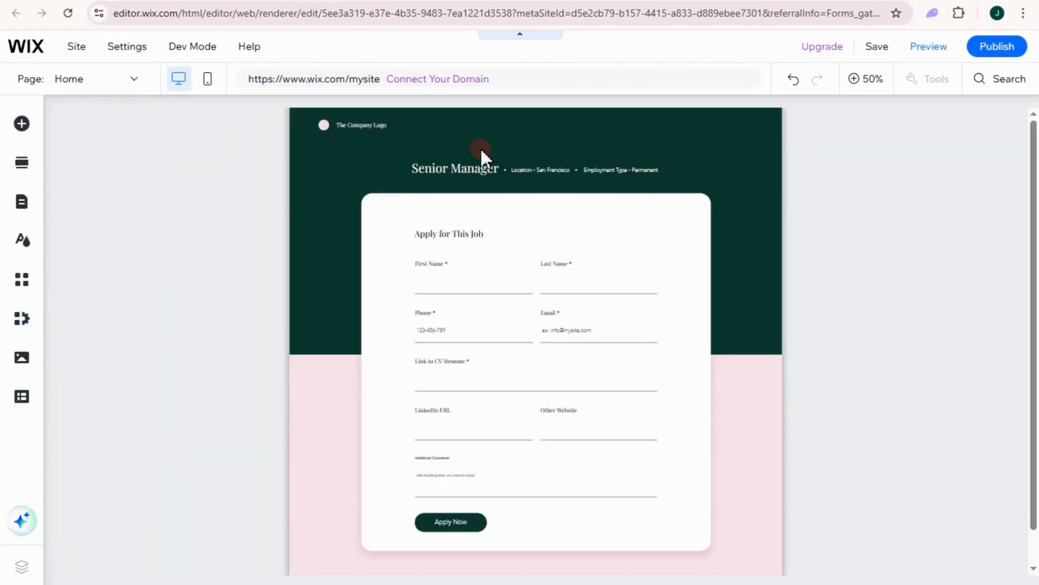
Replace the company logo text in the page header with "The REW COMPANY".
left_click(480, 150)
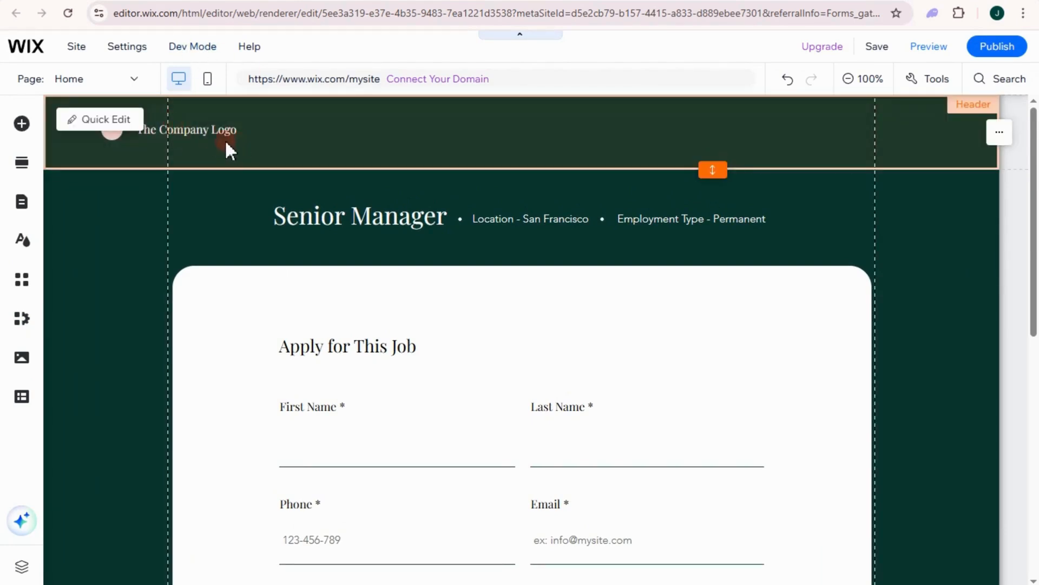
left_click(153, 155)
right_click(205, 130)
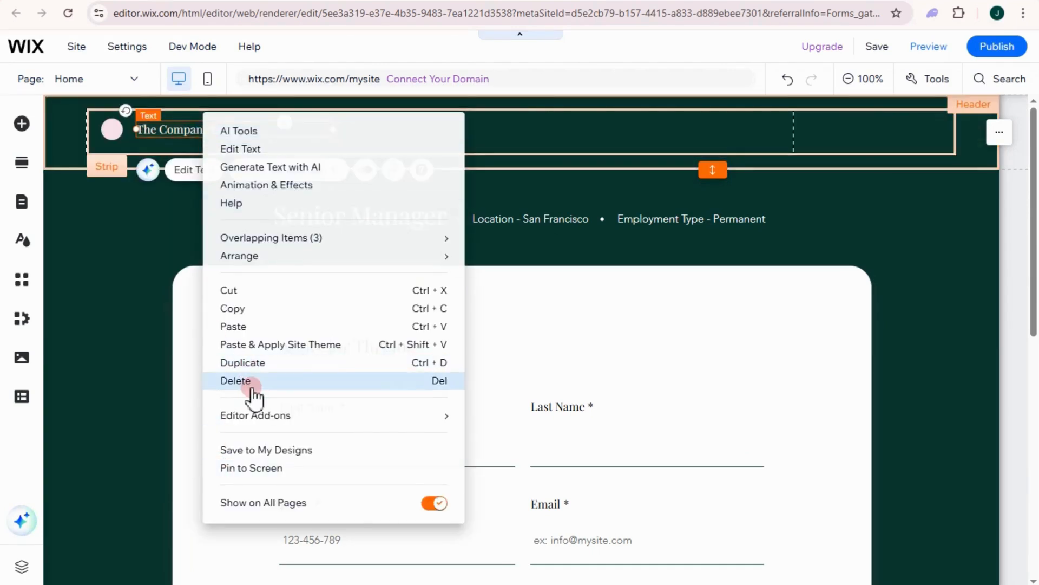
left_click(137, 321)
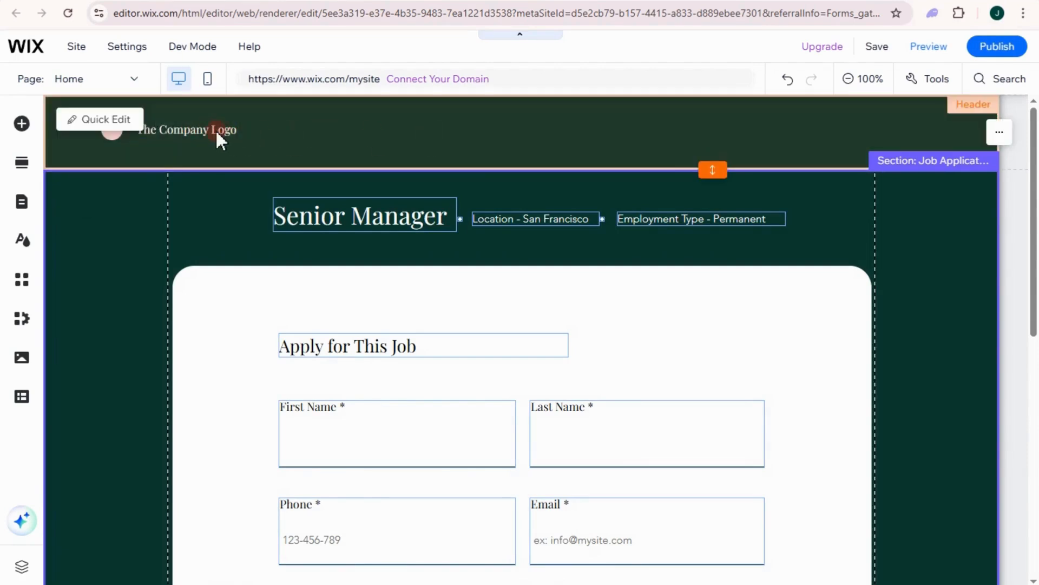
left_click(216, 129)
double_click(249, 131)
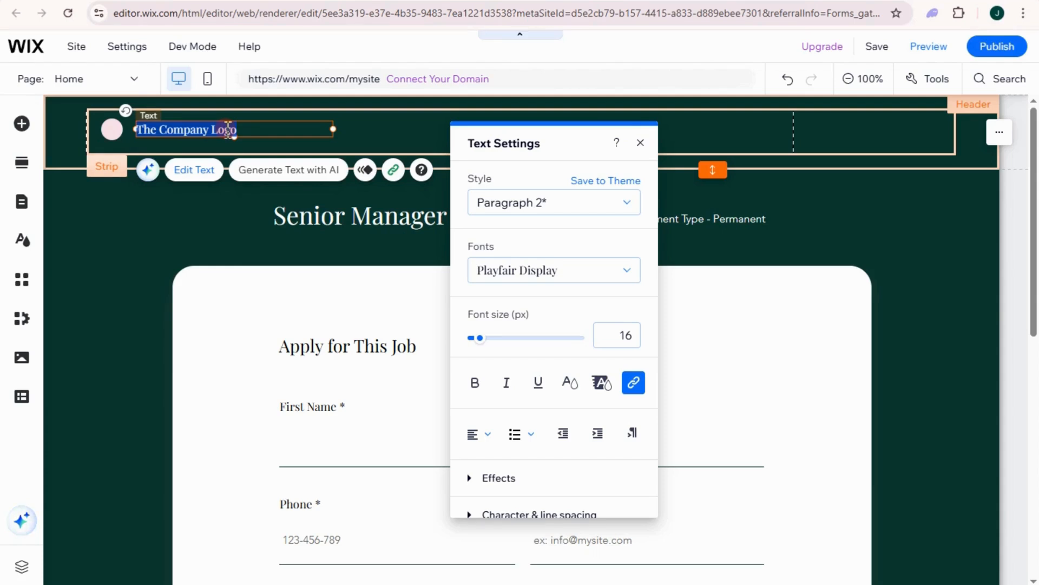
type("S")
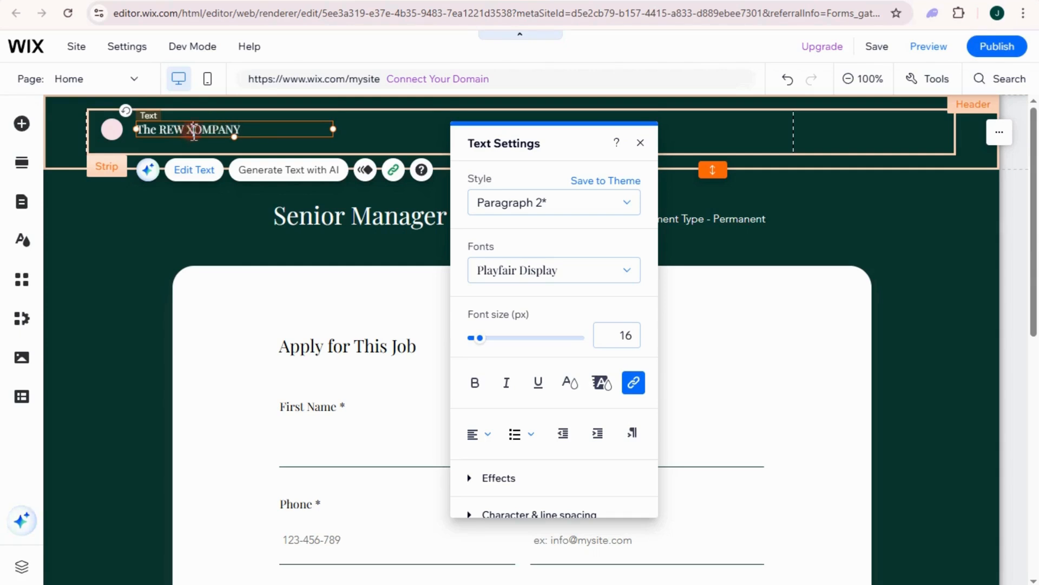
left_click(225, 239)
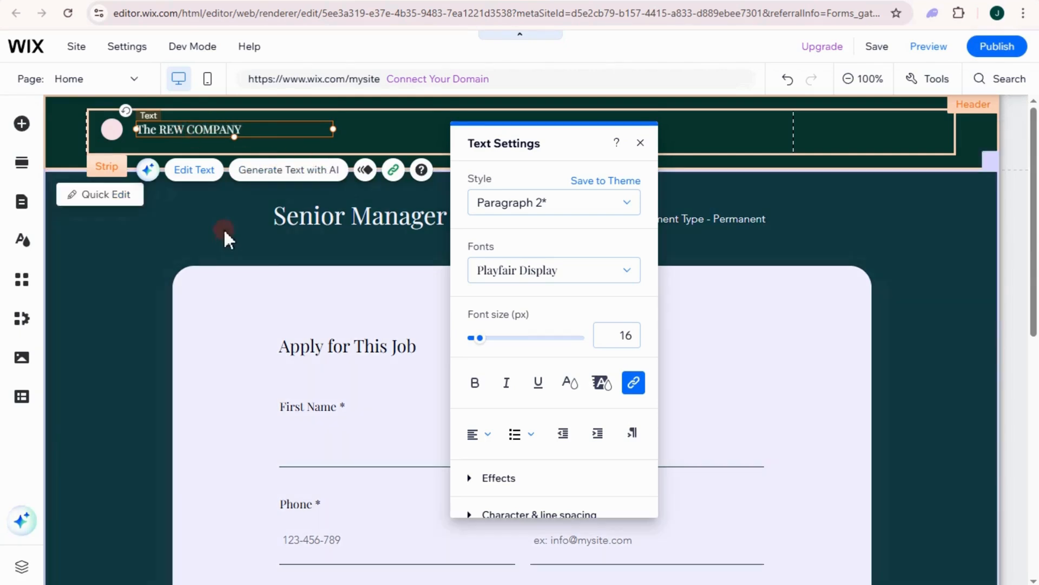
Open the vector art library for the header's circular logo and browse the basic shapes.
left_click(113, 131)
left_click(110, 135)
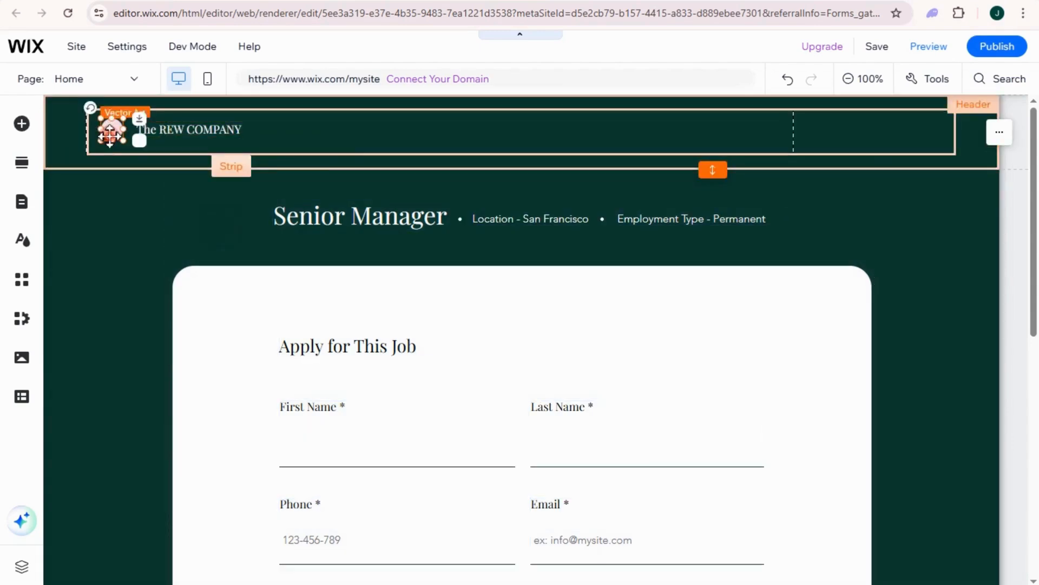
left_click(171, 175)
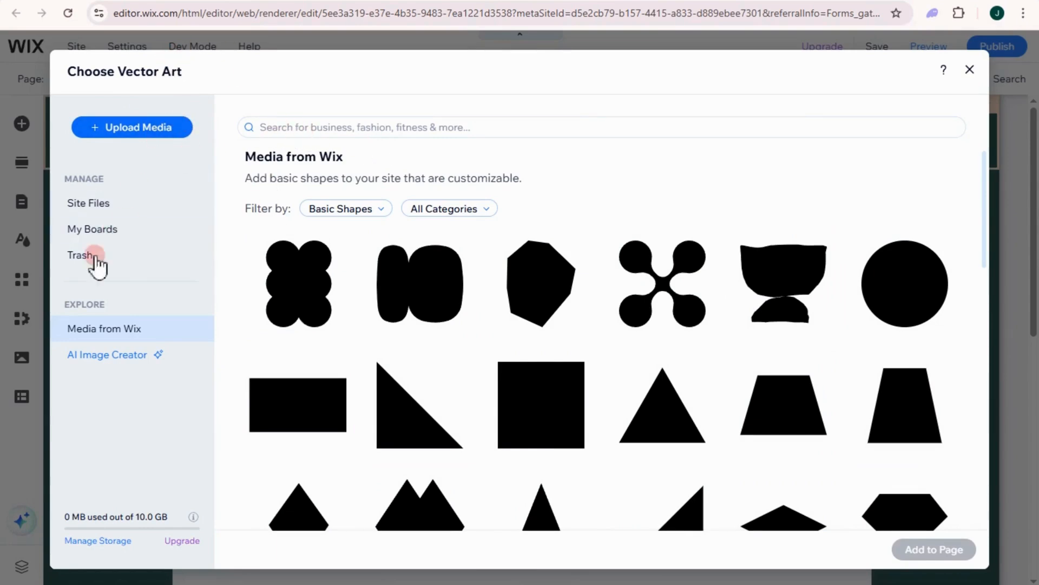
scroll(595, 317, "down", 6)
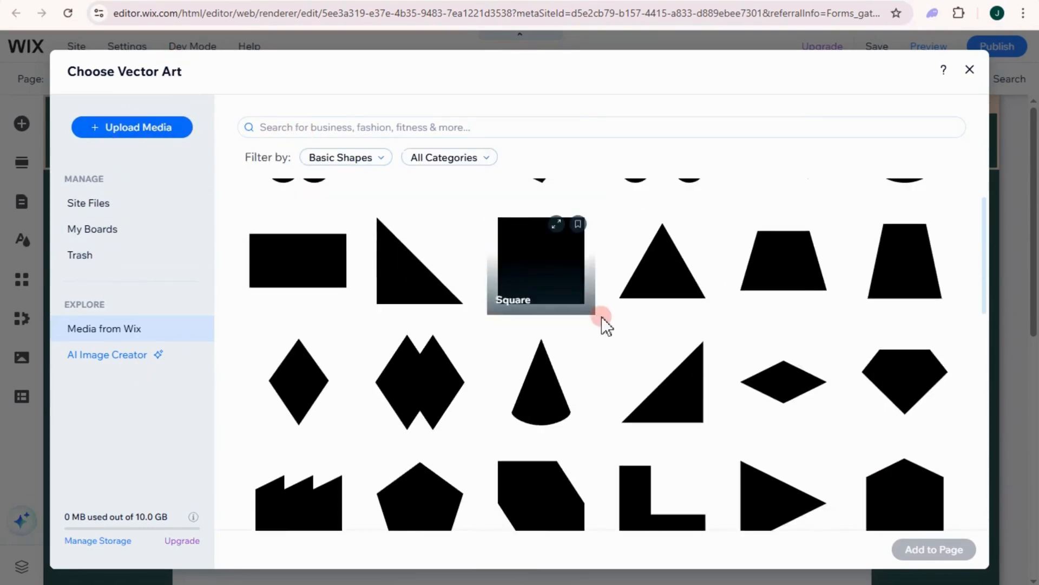
scroll(379, 306, "up", 4)
scroll(274, 313, "down", 4)
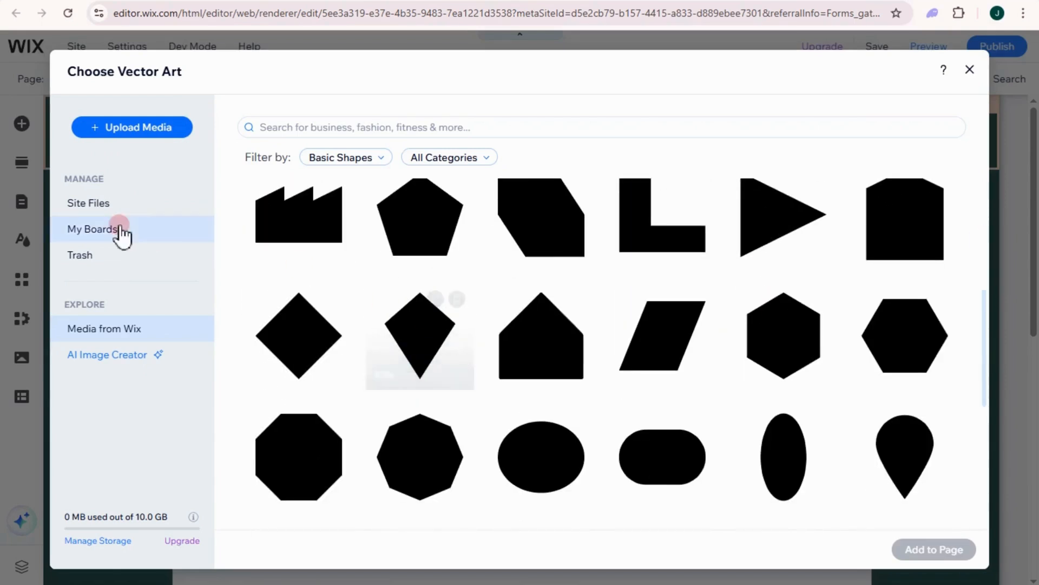
Replace the circular logo with the Love Ukraine design from the Vector Art in Media from Wix and enlarge it in the header.
left_click(111, 208)
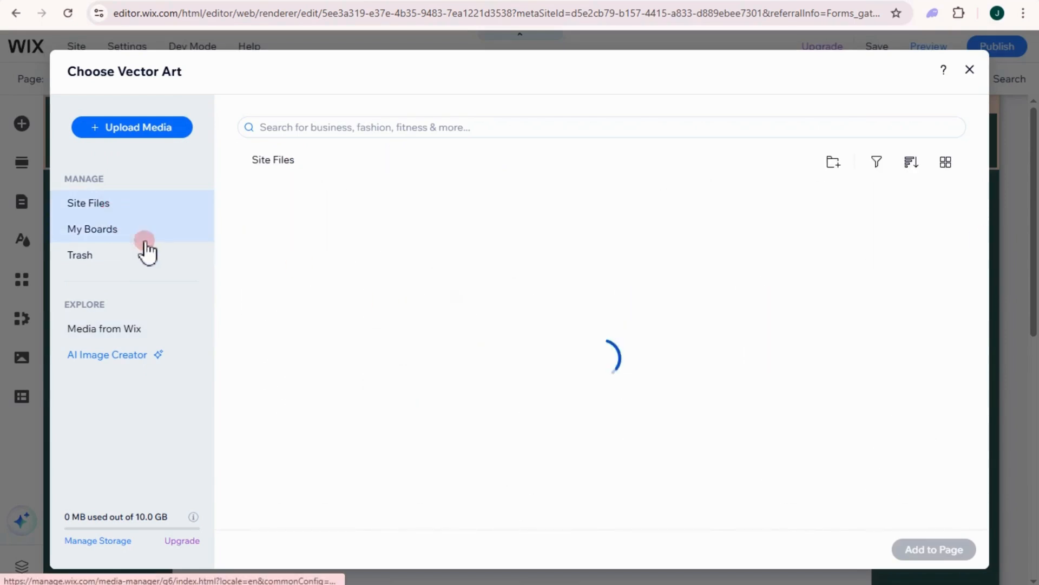
left_click(118, 332)
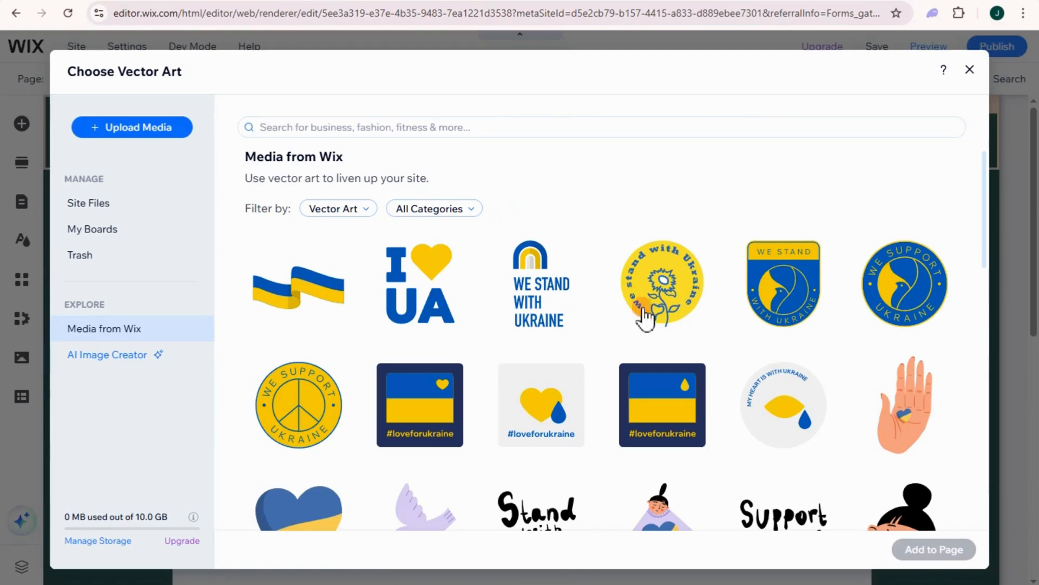
scroll(622, 290, "down", 3)
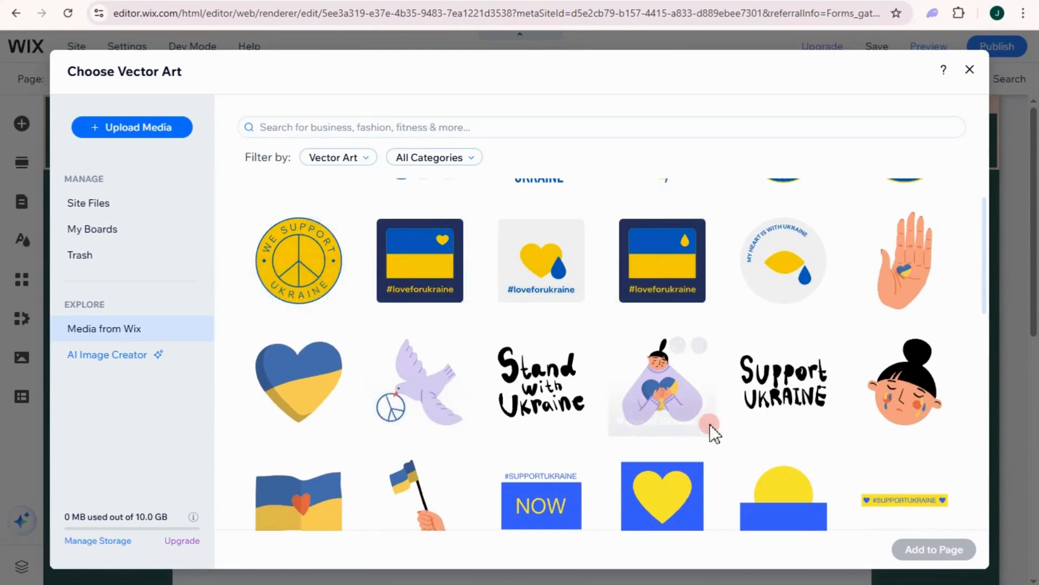
scroll(610, 413, "down", 3)
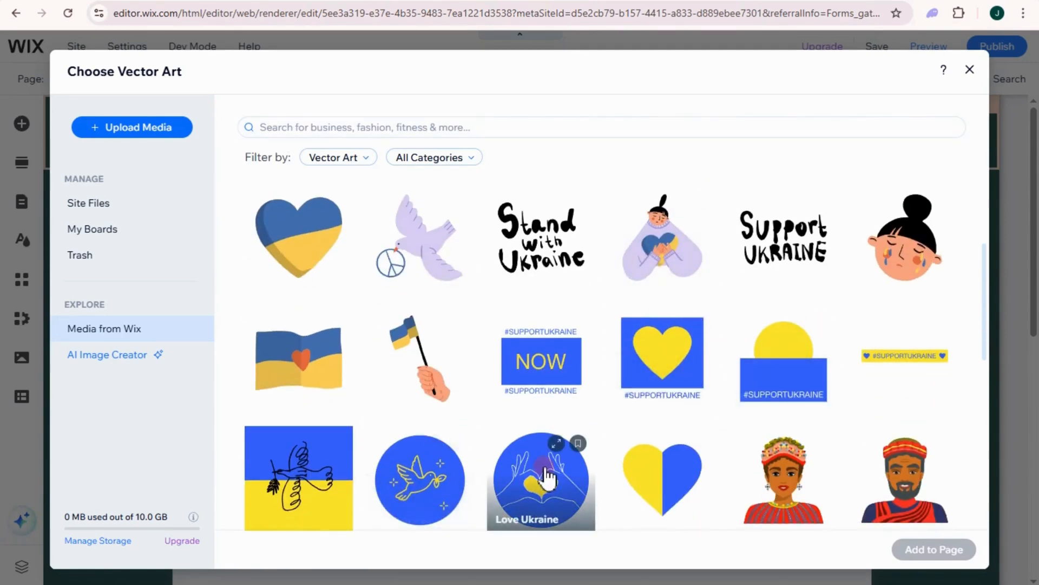
left_click(547, 476)
left_click(944, 552)
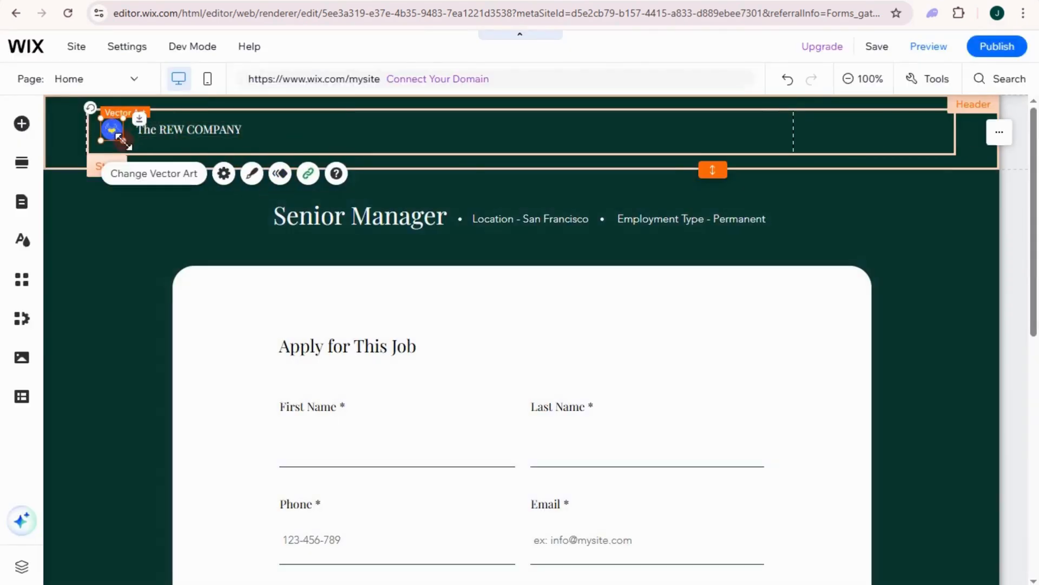
left_click_drag(130, 144, 107, 134)
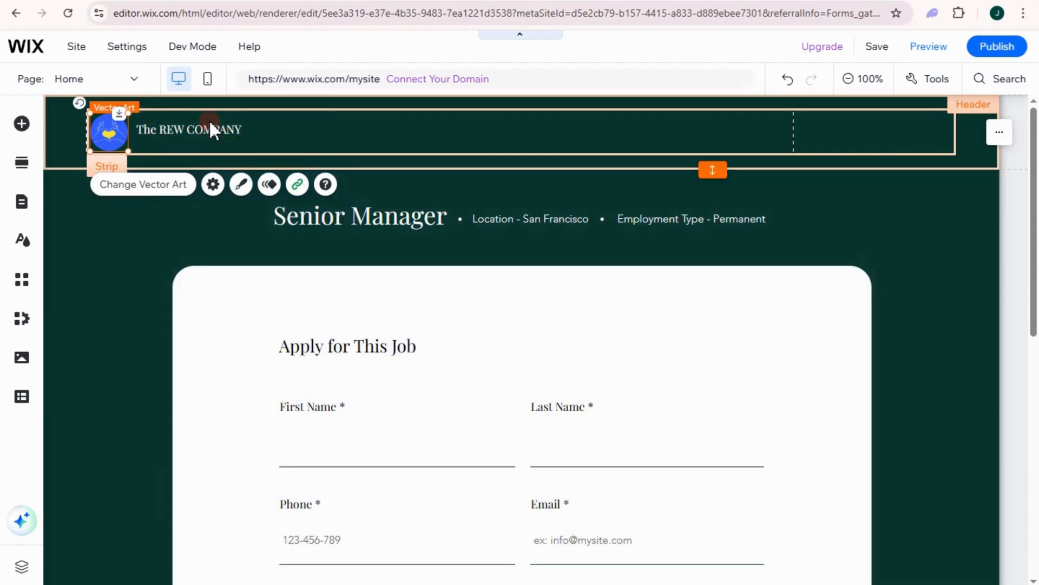
Enlarge the company name's text box and move it toward the middle of the header.
left_click(213, 128)
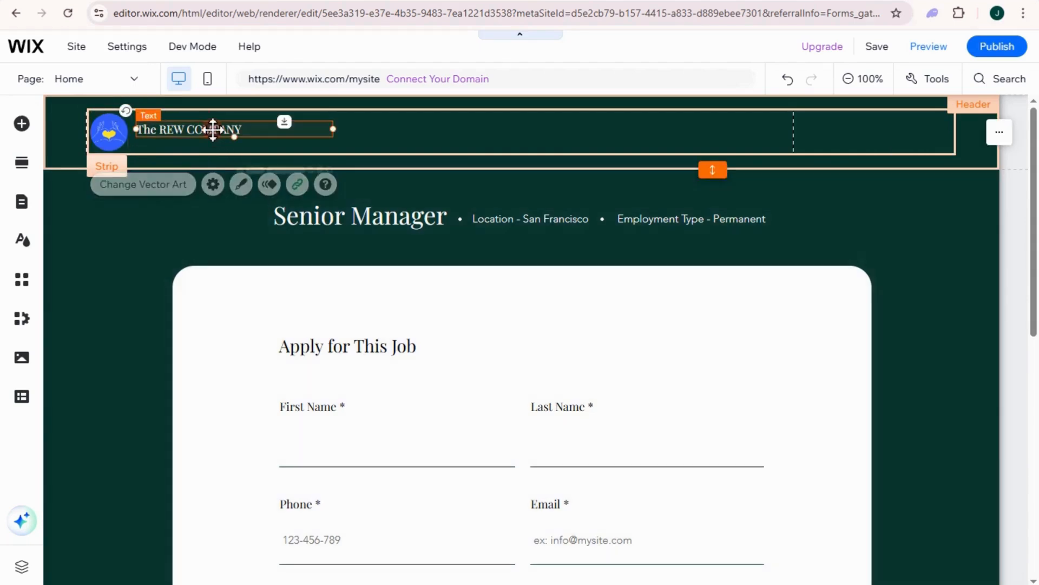
left_click_drag(336, 129, 426, 129)
left_click_drag(279, 138, 538, 134)
left_click_drag(413, 136, 465, 141)
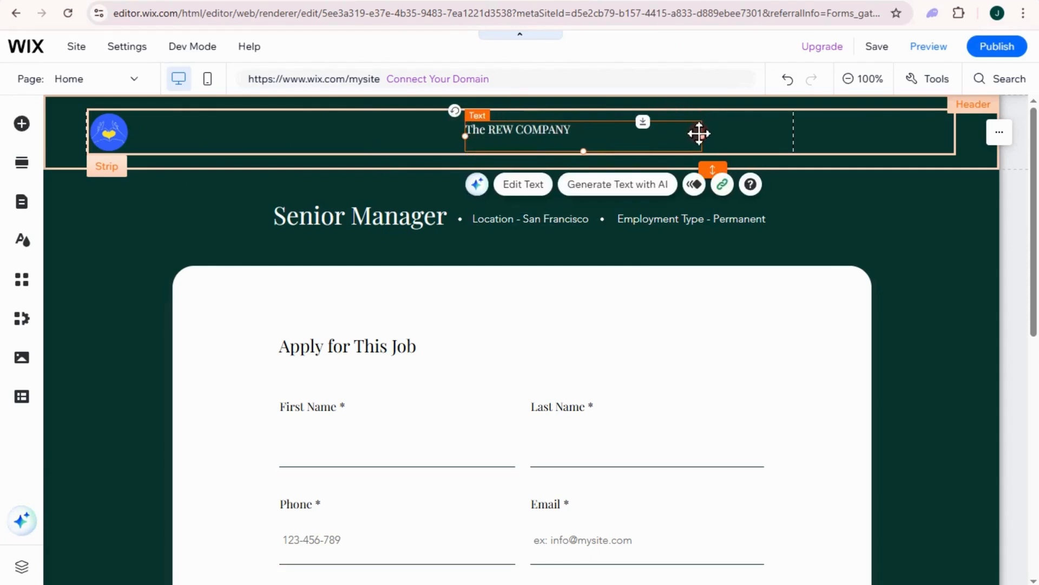
left_click_drag(699, 133, 715, 135)
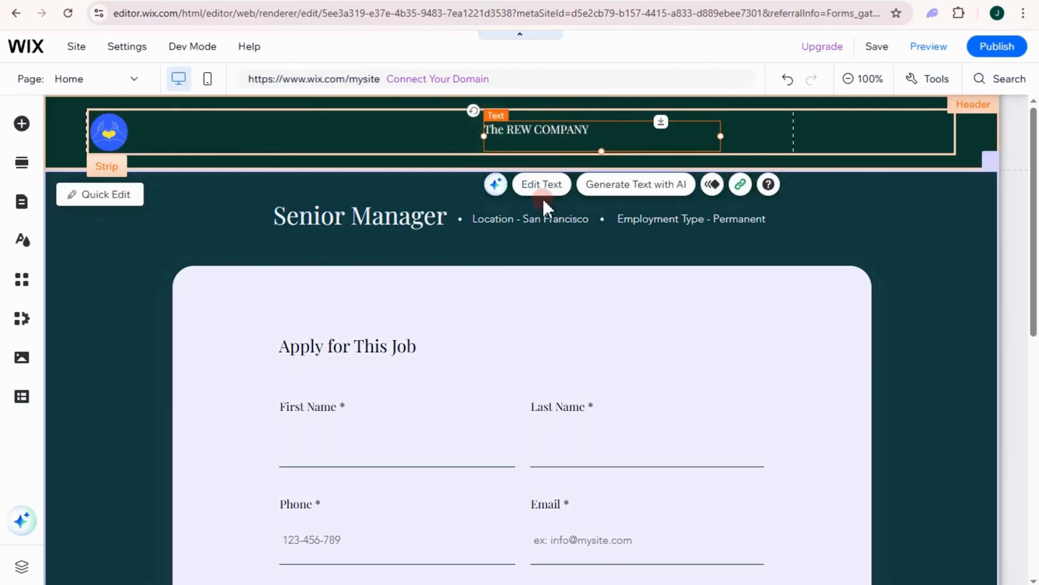
Format the company name as Heading 5 in Poppins Semi Bold, size 26 px, bold.
left_click(541, 185)
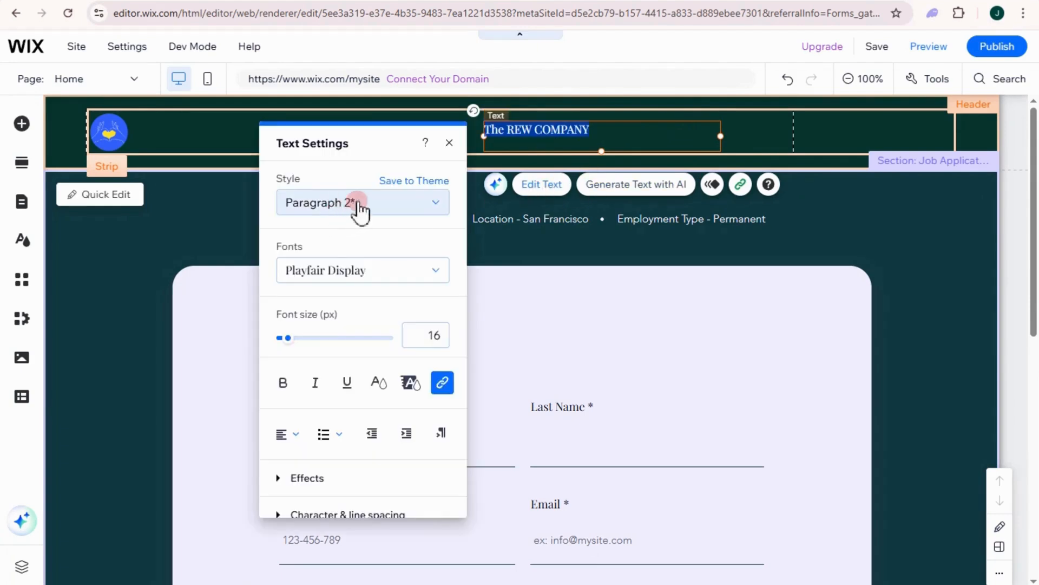
left_click(412, 209)
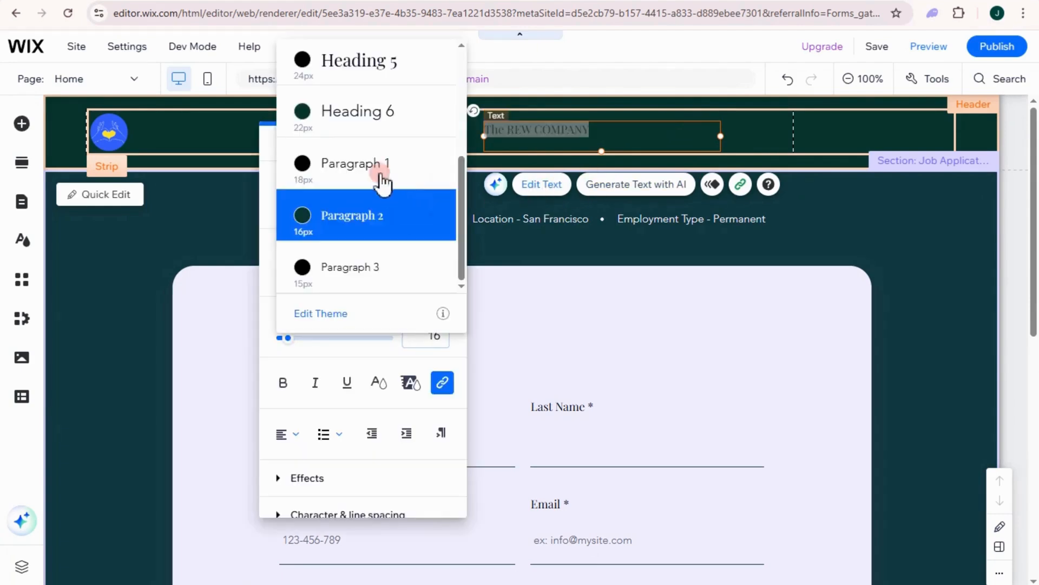
left_click(369, 66)
left_click(348, 271)
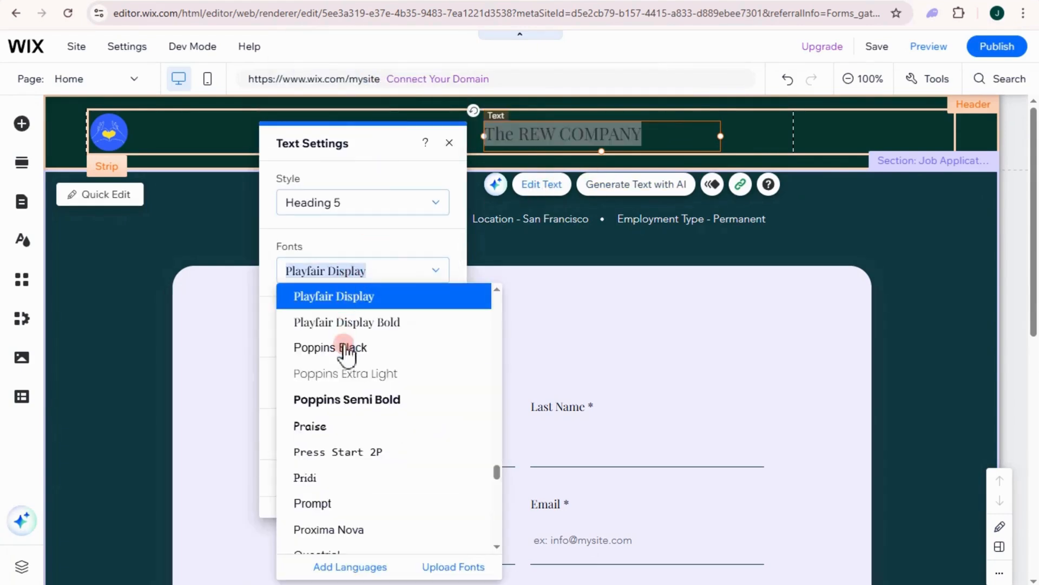
left_click(352, 400)
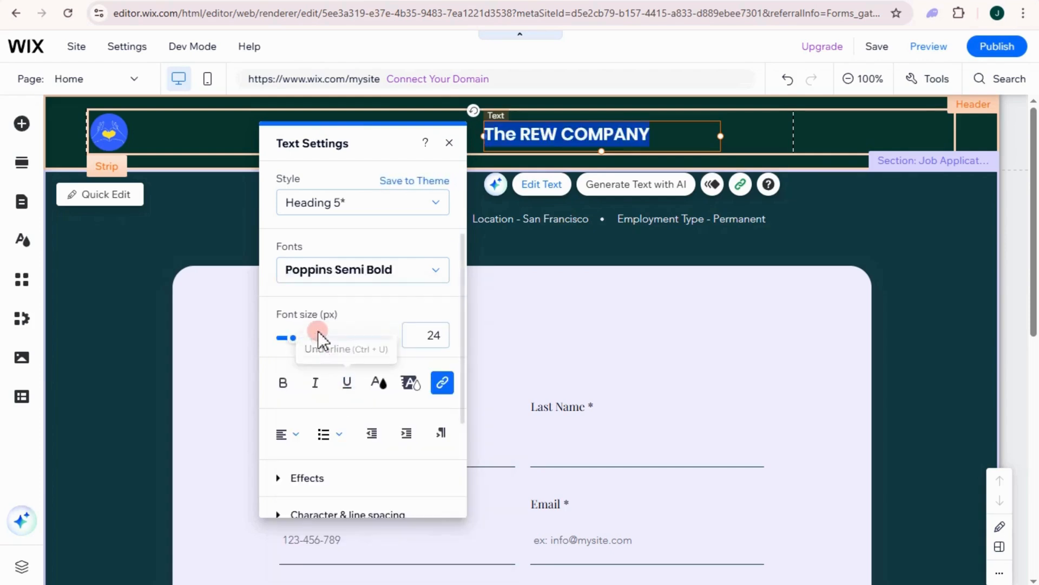
left_click_drag(293, 338, 290, 337)
left_click(283, 382)
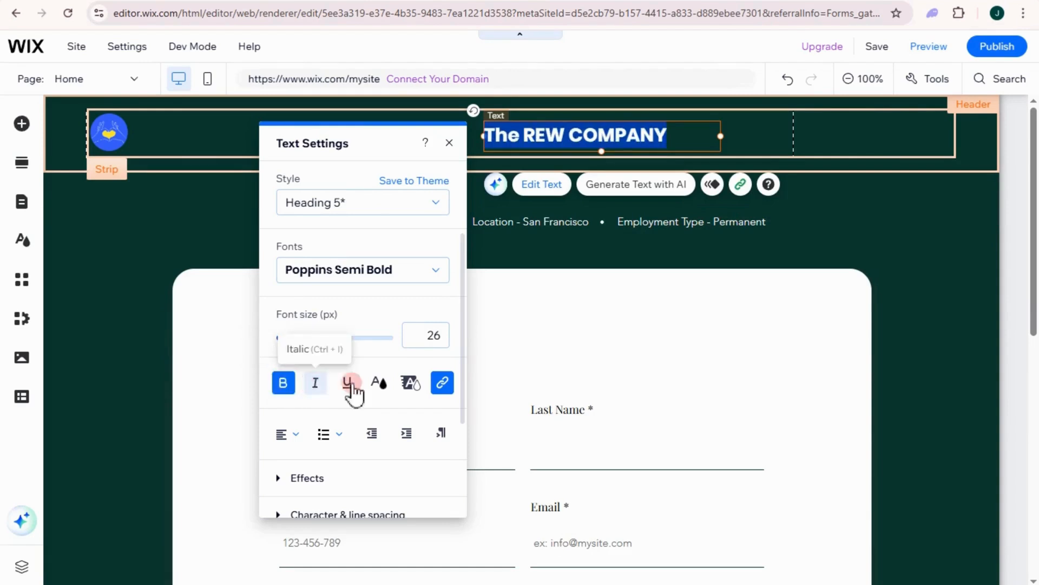
Apply the H text effect to the company name and close its text settings.
scroll(325, 438, "down", 2)
left_click(309, 350)
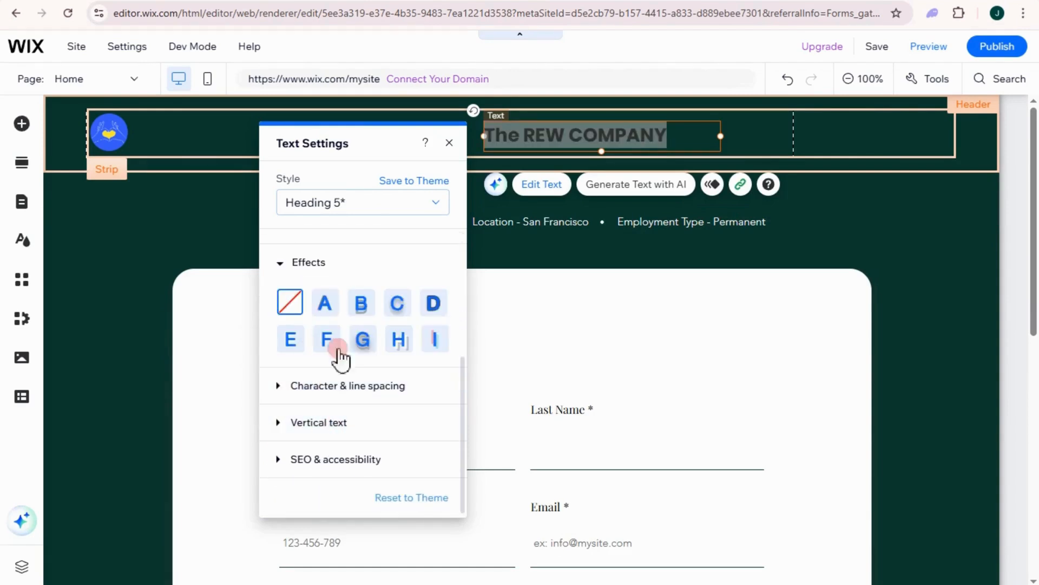
left_click(400, 340)
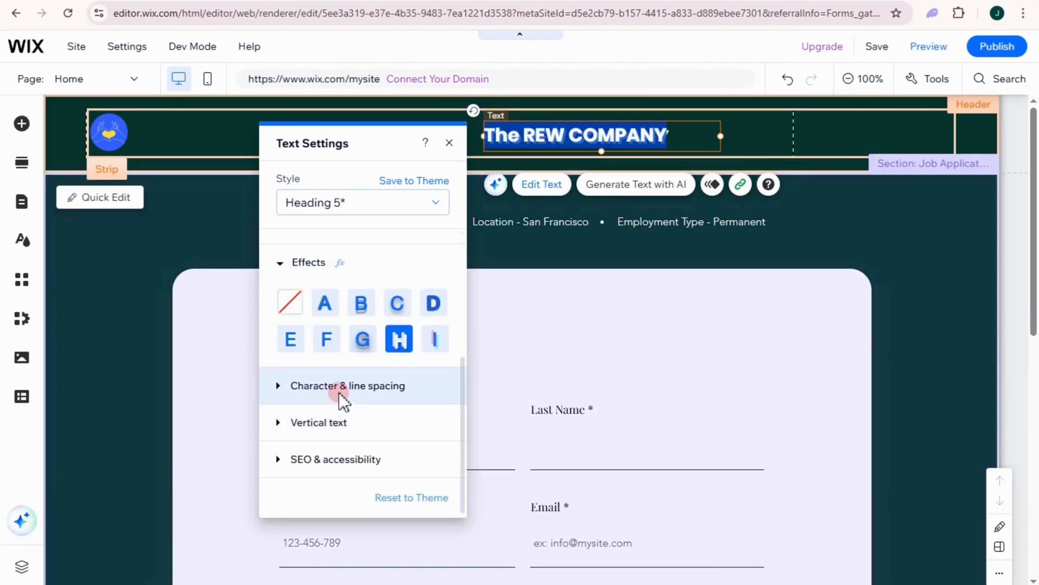
left_click(264, 440)
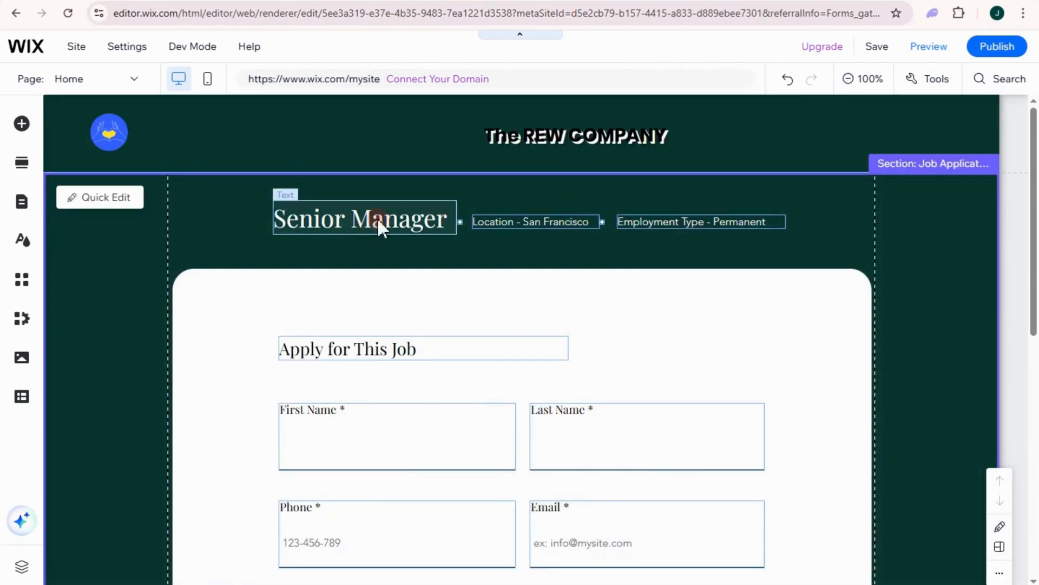
left_click(511, 221)
right_click(511, 220)
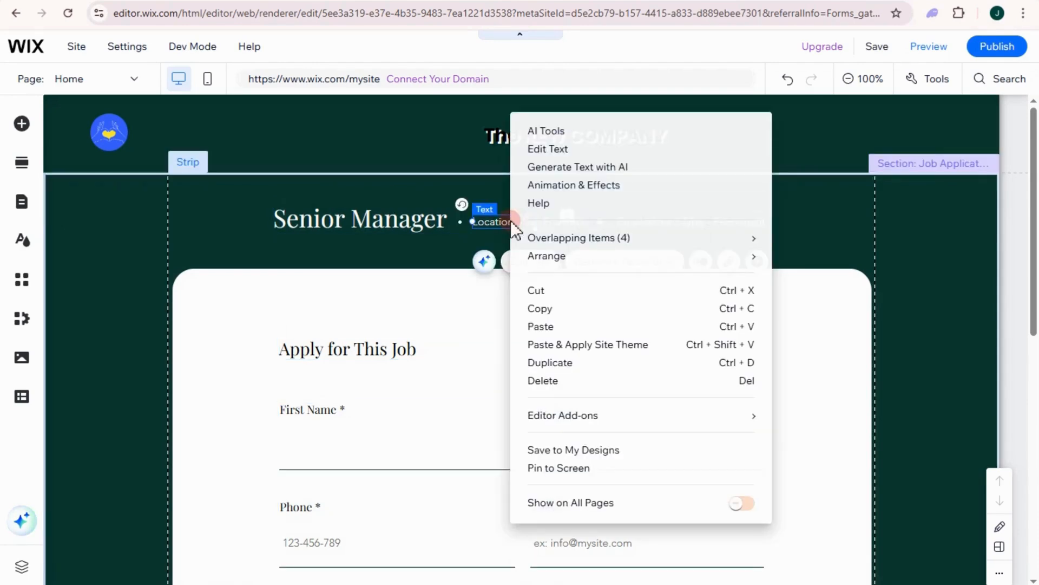
left_click(538, 368)
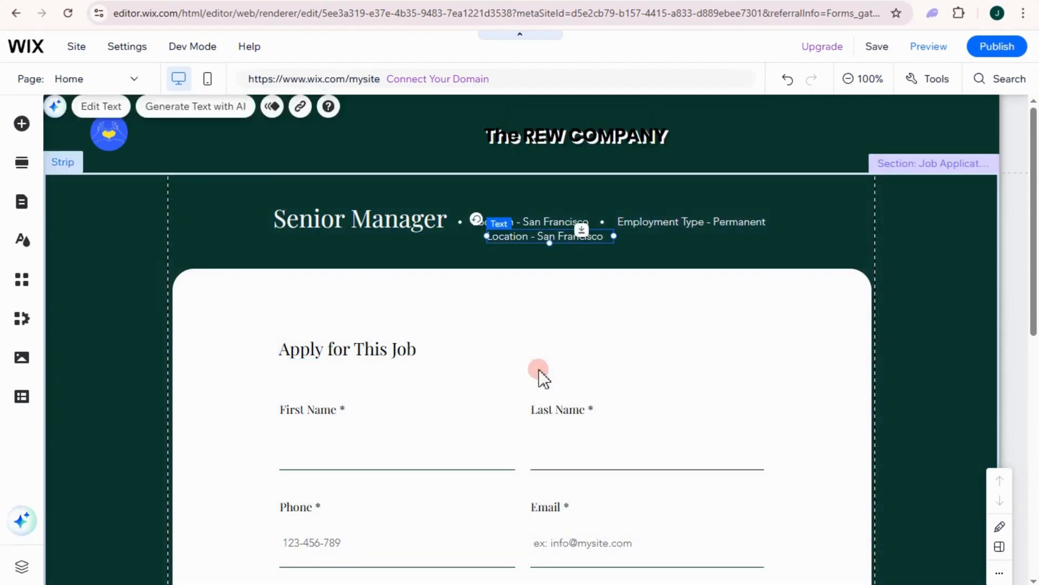
right_click(548, 237)
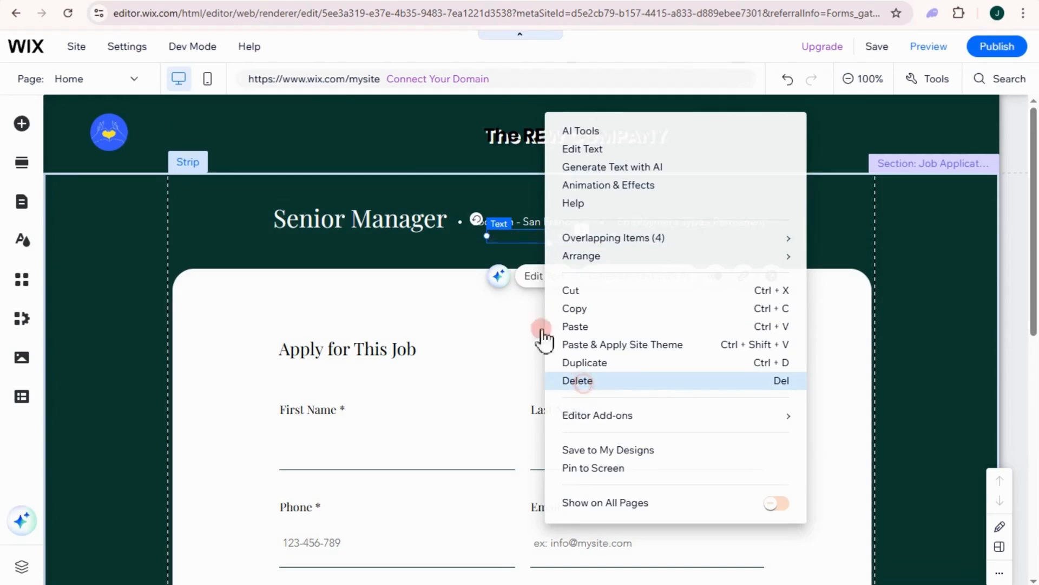
left_click(583, 385)
Delete the Location text, the Employment Type text and the separator dot between them beside the job title.
right_click(531, 225)
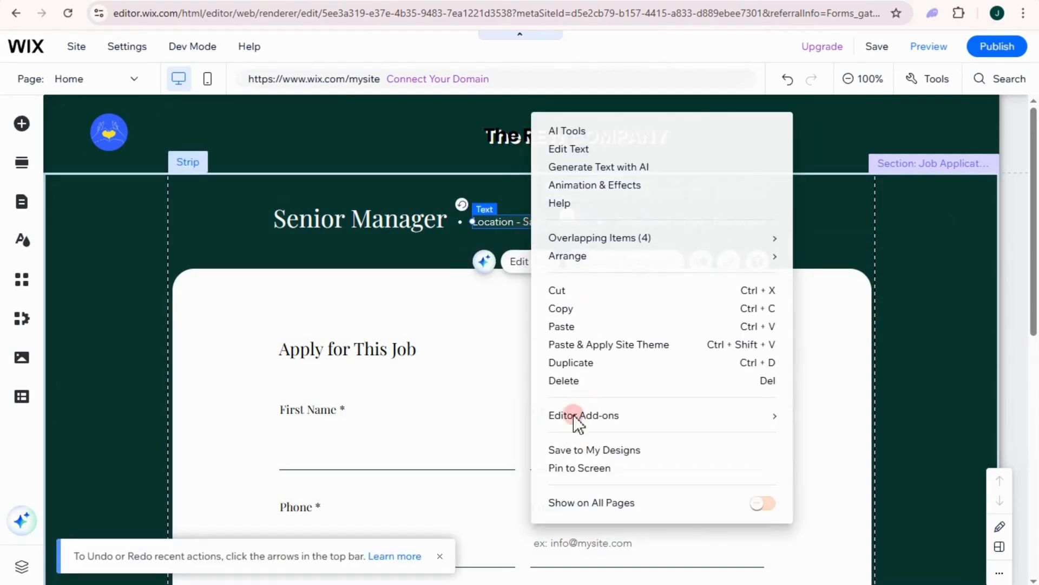
left_click(569, 382)
left_click(639, 223)
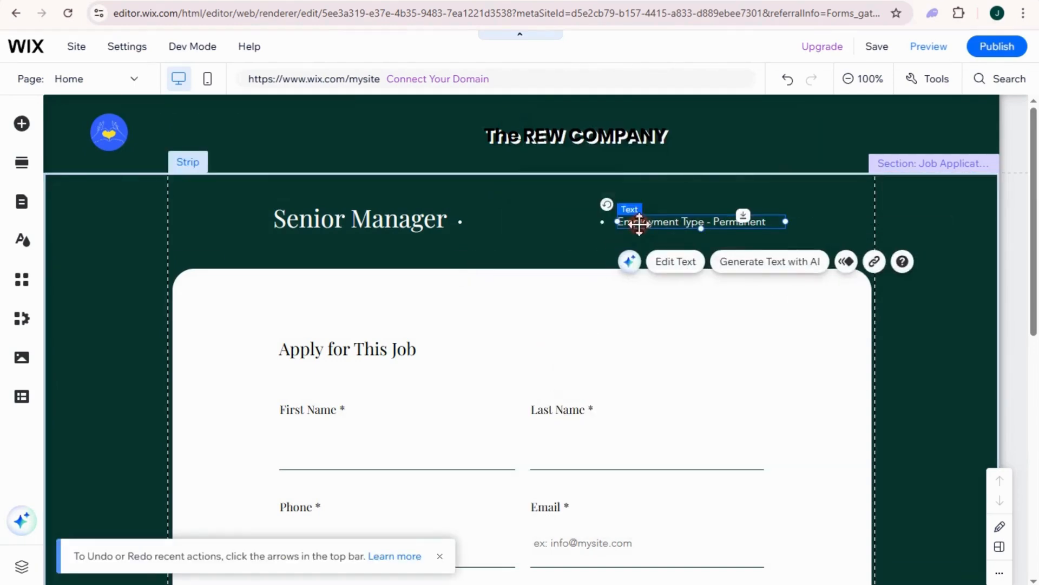
right_click(639, 223)
left_click(655, 378)
left_click(602, 223)
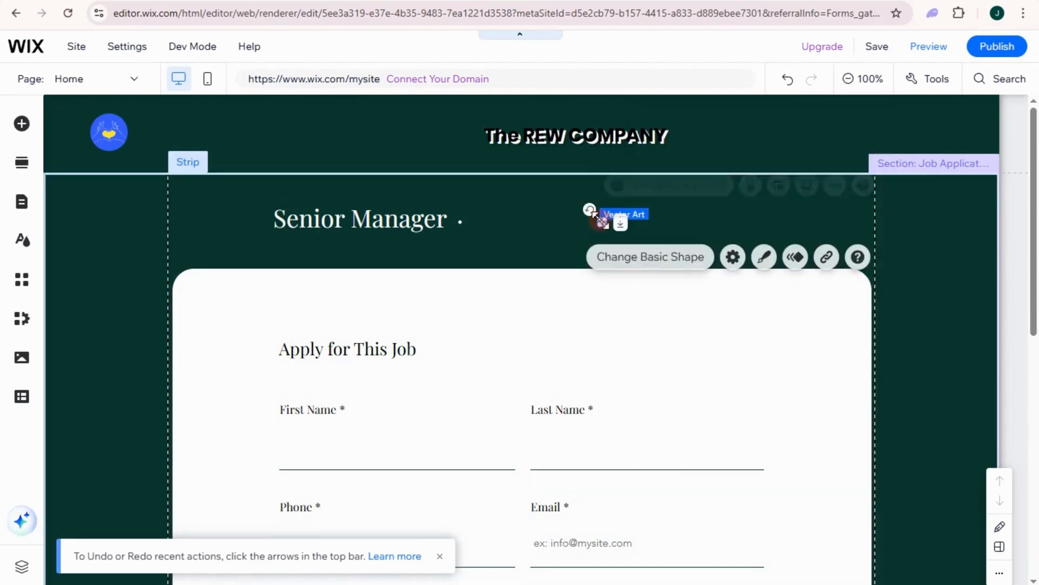
key("Delete")
Center the Senior Manager title above the form and replace its text with "Job Application Form".
left_click_drag(372, 229, 571, 225)
left_click_drag(479, 213, 466, 213)
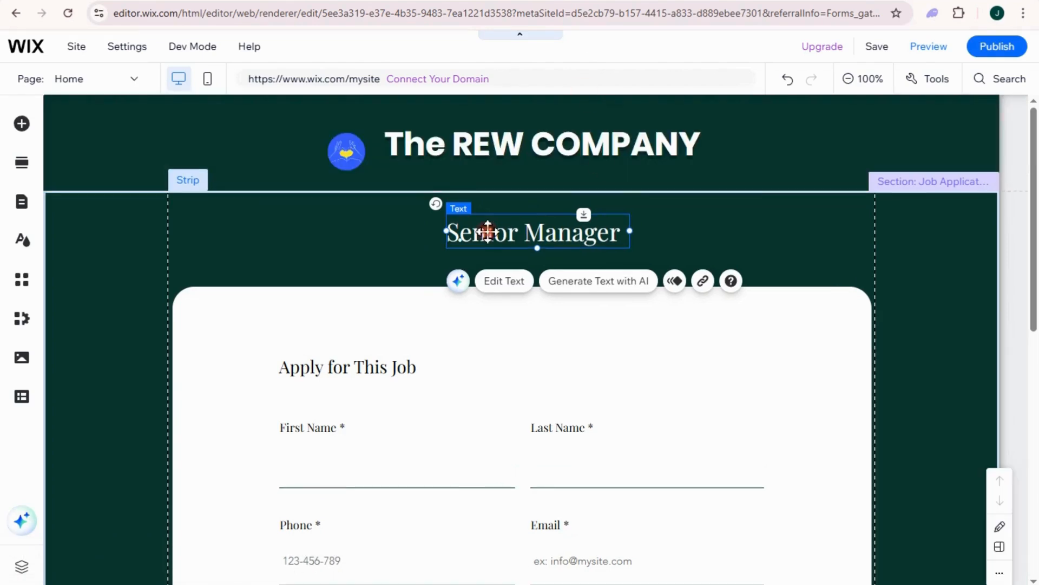
double_click(487, 232)
type("Job Application Form")
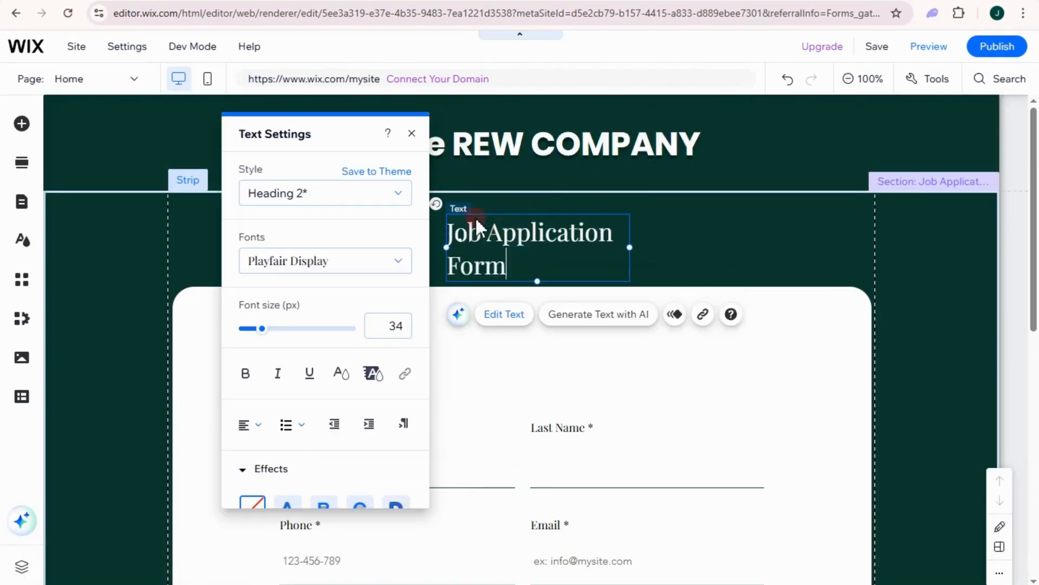
Widen the "Job Application Form" text box on both sides so the title fits on one line above the form.
left_click_drag(629, 248, 710, 238)
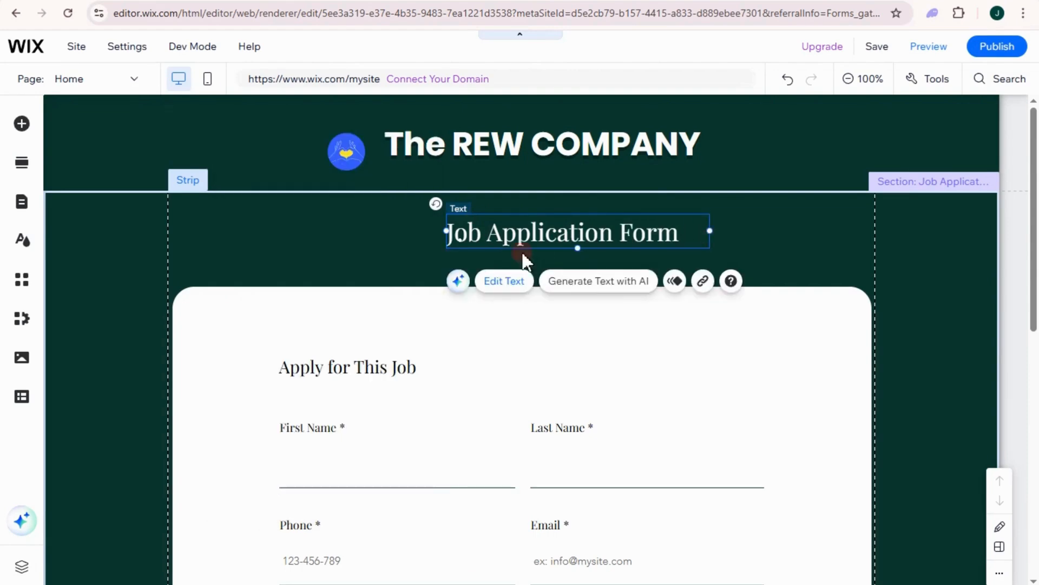
left_click(448, 235)
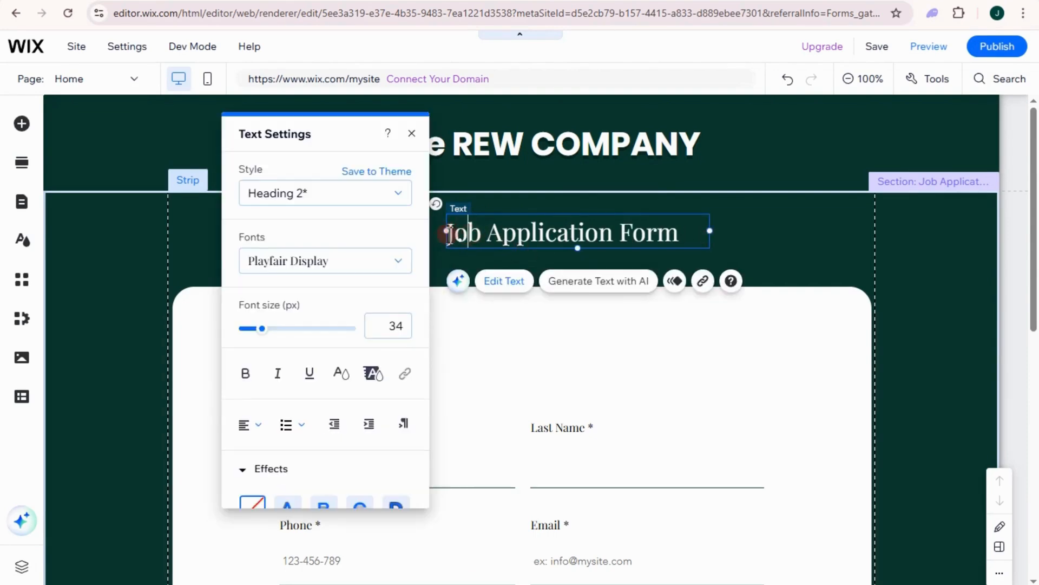
left_click(444, 237)
left_click(445, 231)
left_click_drag(447, 232, 391, 231)
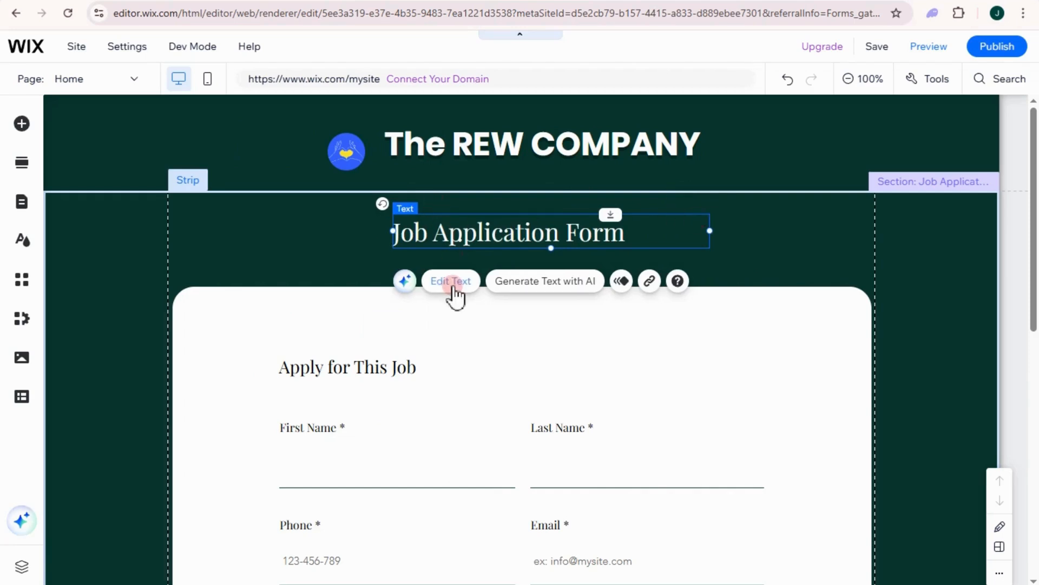
Set the font size of the "Job Application Form" title to 46 px and close its text settings.
left_click(455, 285)
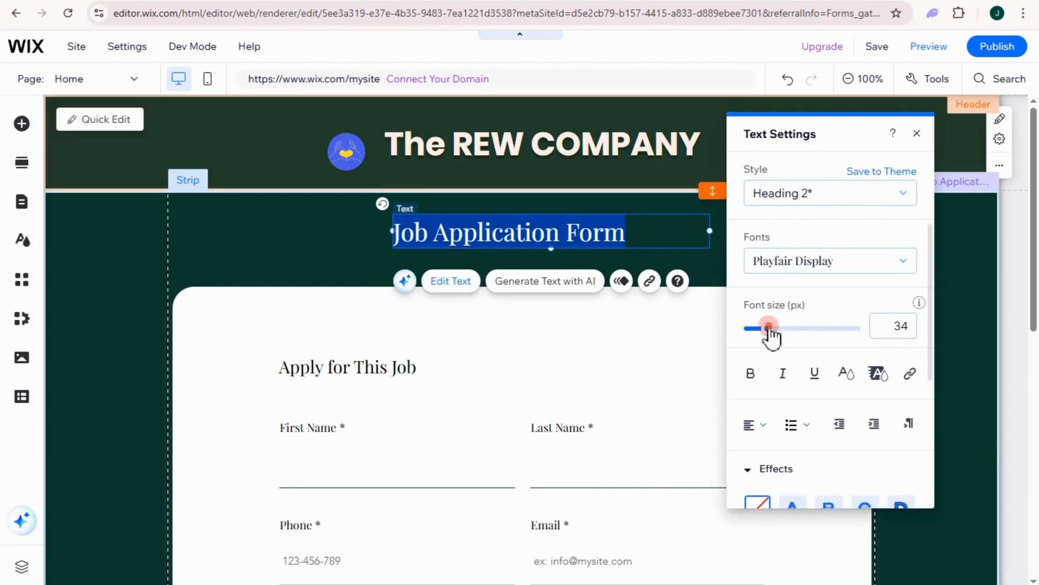
left_click_drag(769, 328, 774, 329)
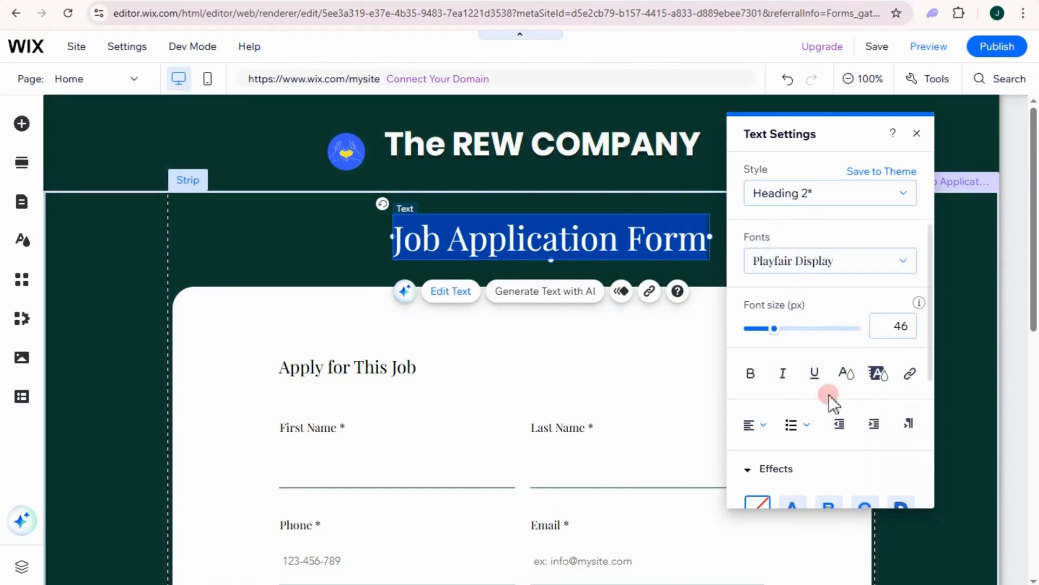
left_click(428, 332)
Open the First Name field's settings and examine its input types, initial text options and validations.
scroll(389, 391, "down", 1)
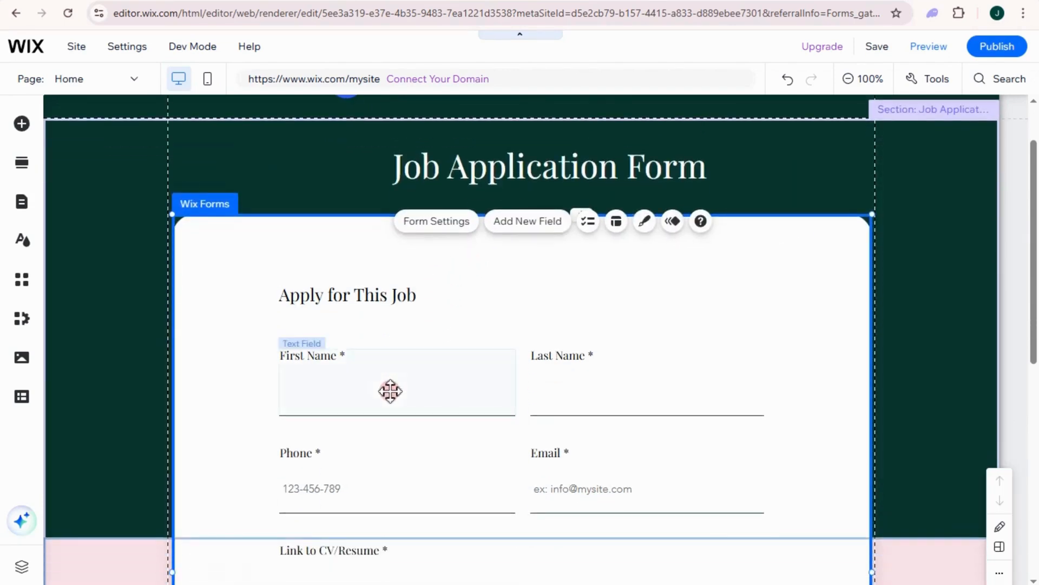
scroll(504, 350, "down", 1)
left_click(310, 285)
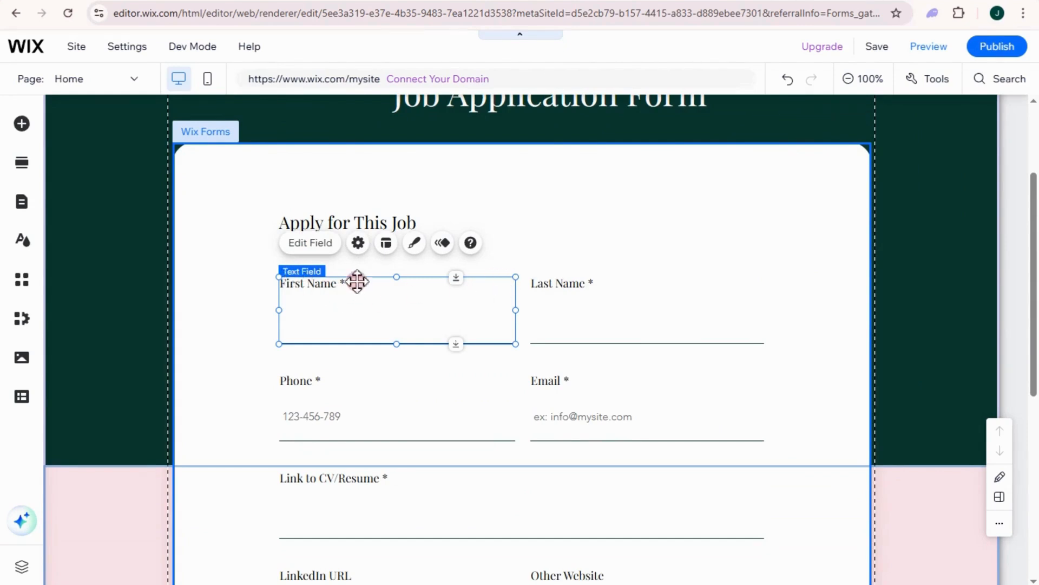
left_click(310, 243)
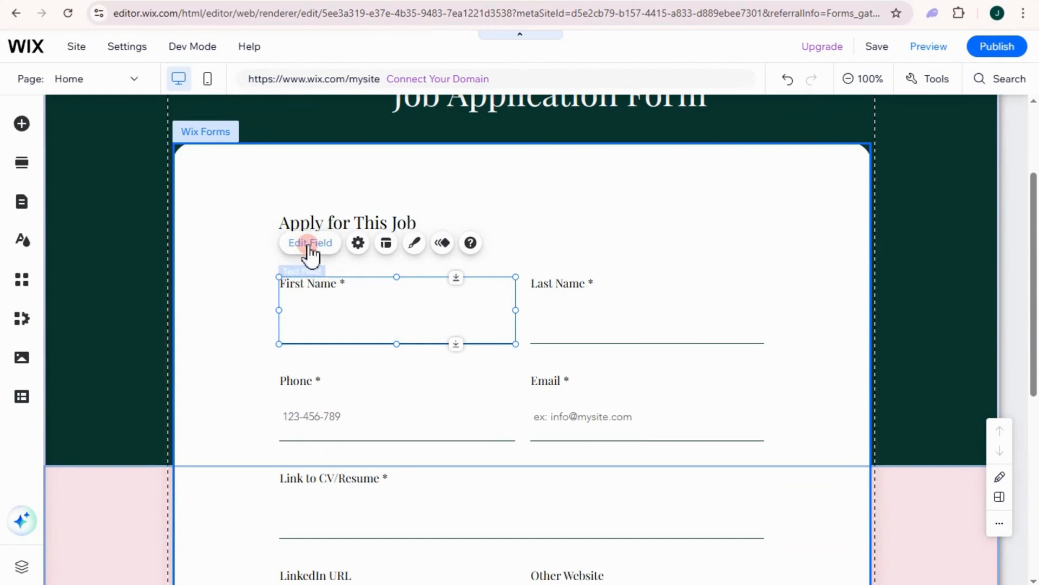
left_click(584, 194)
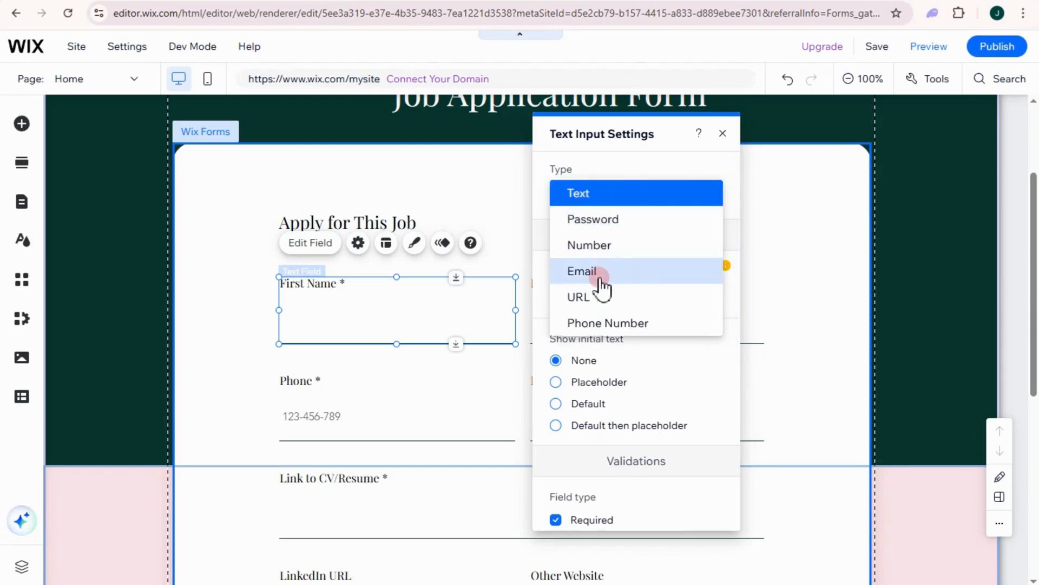
left_click(687, 358)
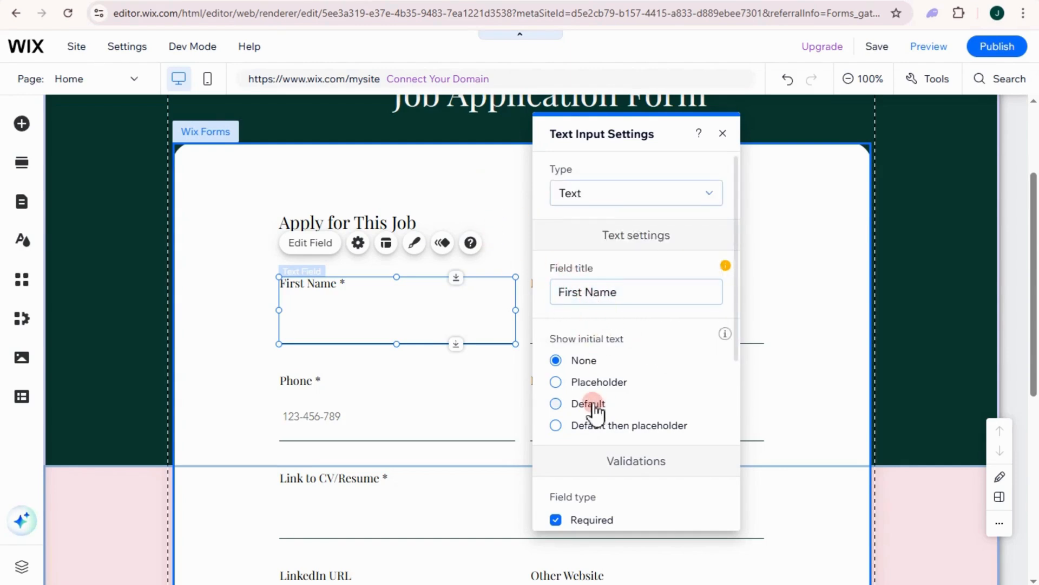
scroll(593, 401, "down", 4)
left_click(584, 195)
scroll(566, 194, "down", 6)
scroll(566, 195, "up", 5)
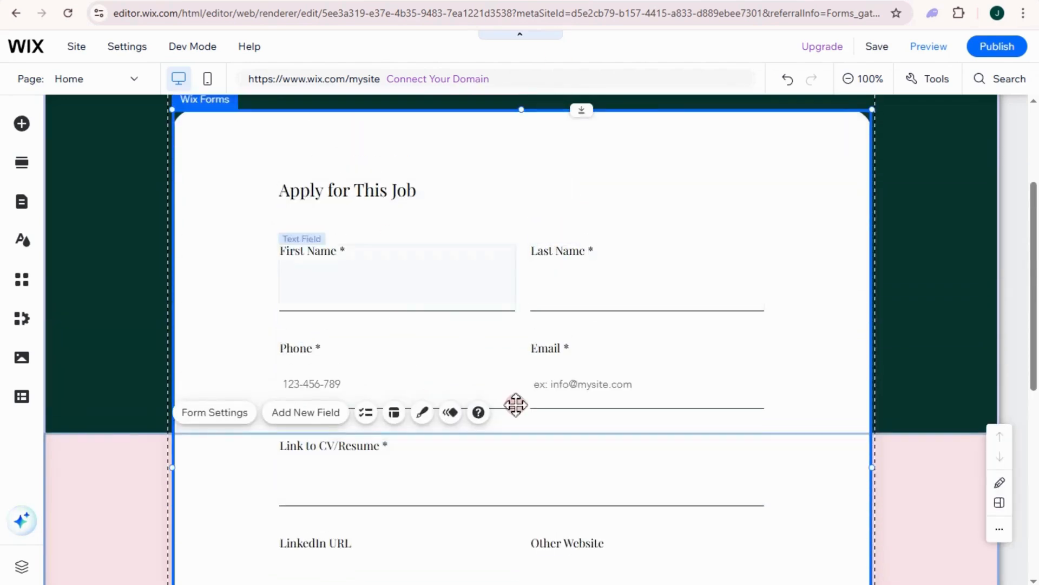
Change the Other Website field's title to "Zip/Postal Code: [Input your zip/postal code here]" and close its settings.
scroll(508, 399, "down", 3)
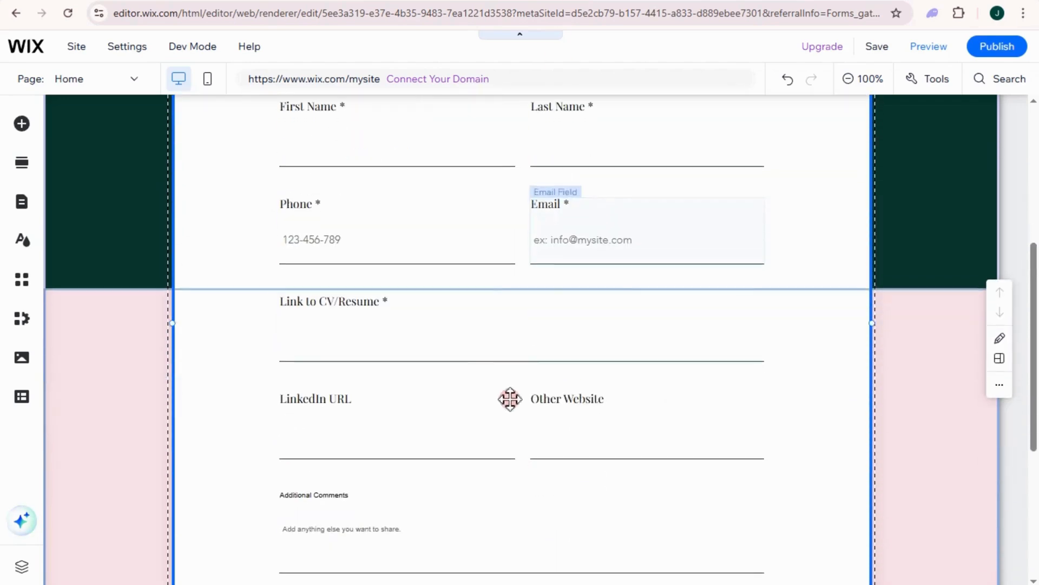
left_click(568, 401)
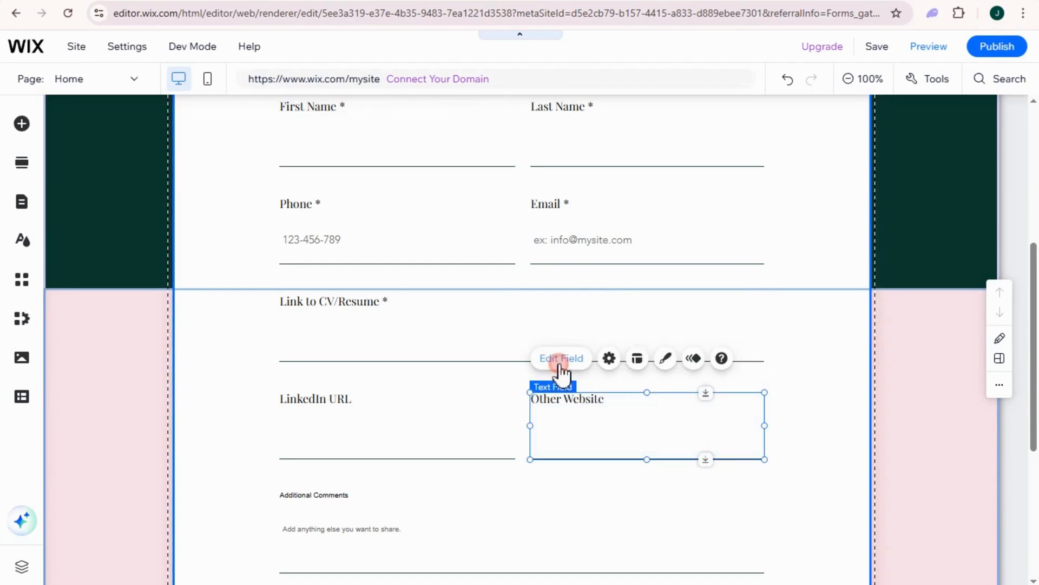
left_click(562, 360)
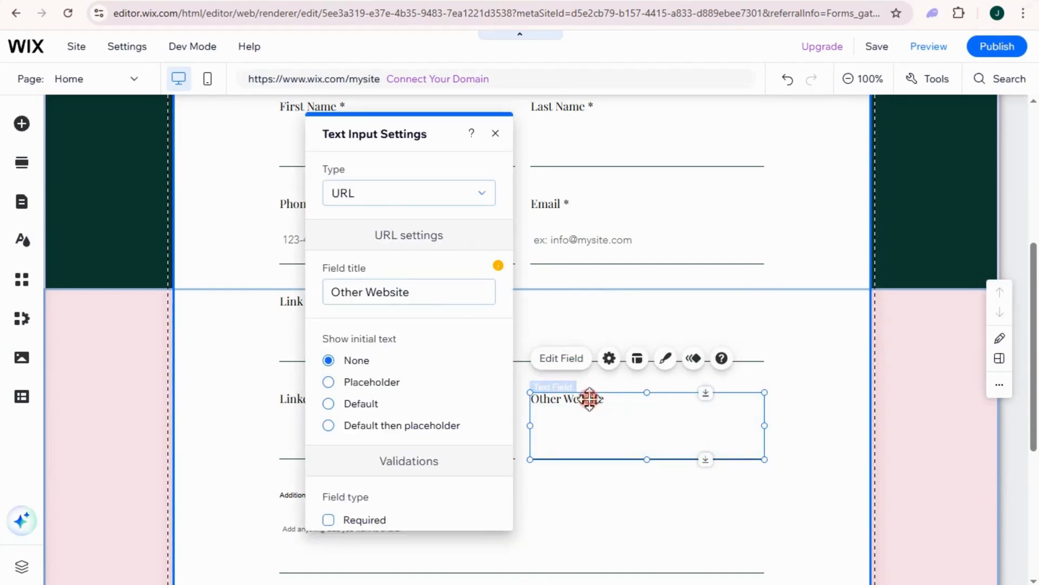
triple_click(383, 291)
type("Zip/Postal Code: [Input your zip/postal code here]")
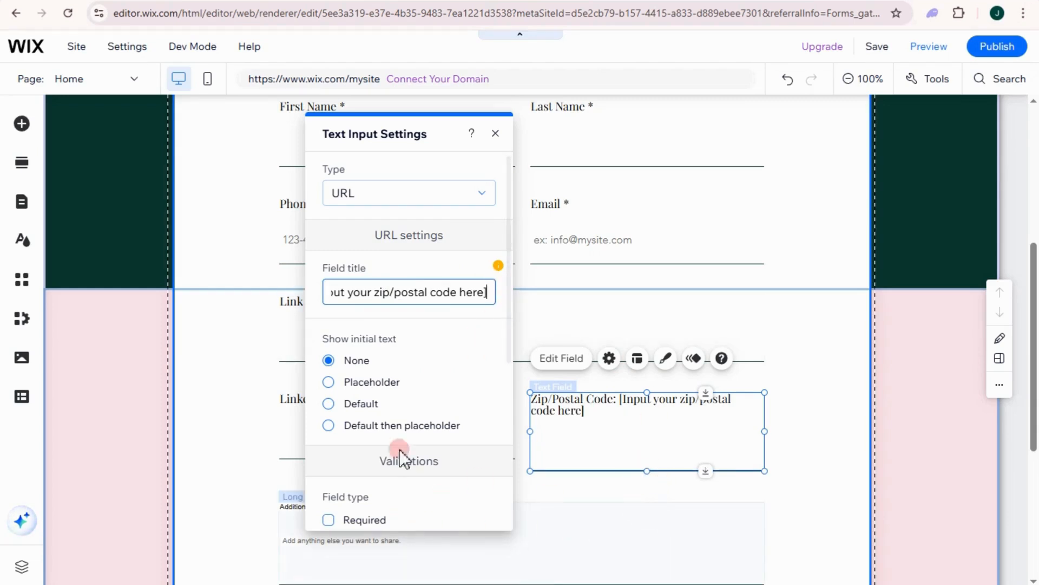
left_click(661, 508)
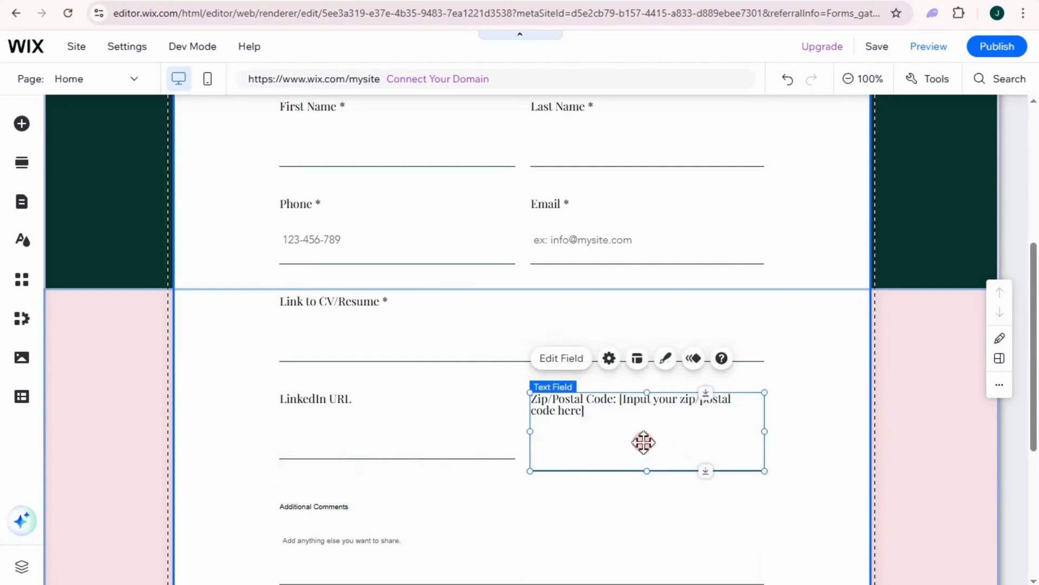
Shorten the Zip/Postal Code field so its bottom line is level with the LinkedIn URL field.
left_click(790, 431)
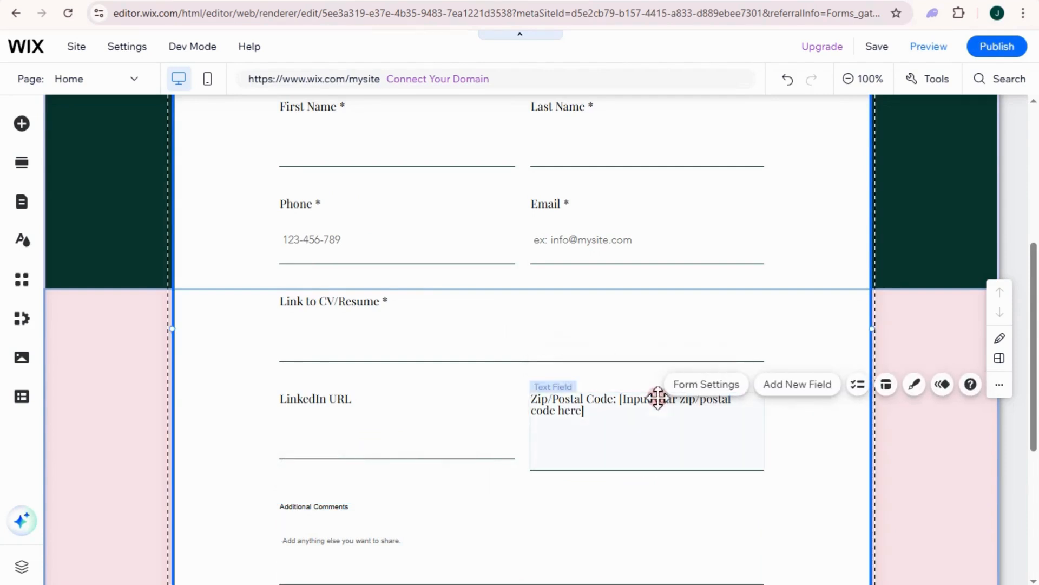
left_click_drag(617, 468, 618, 457)
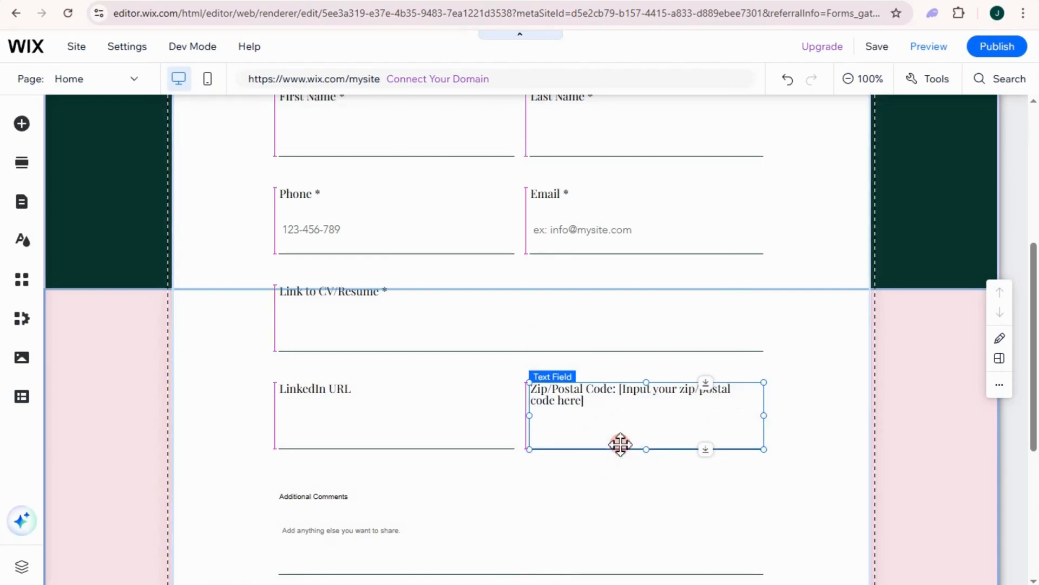
left_click(769, 483)
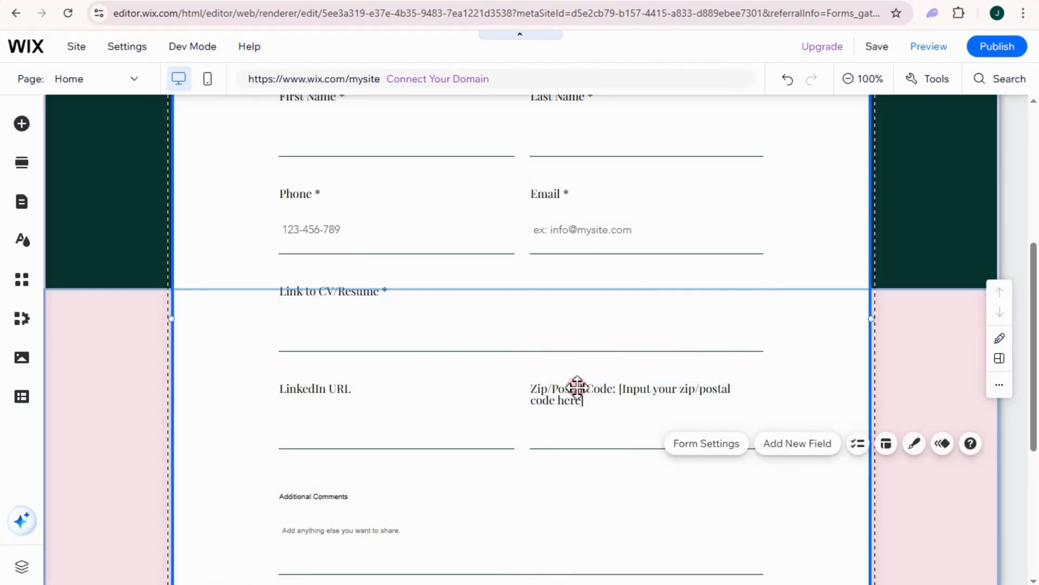
Browse the page elements that can be added, including the Contact & Forms and Video & Music categories.
left_click(22, 126)
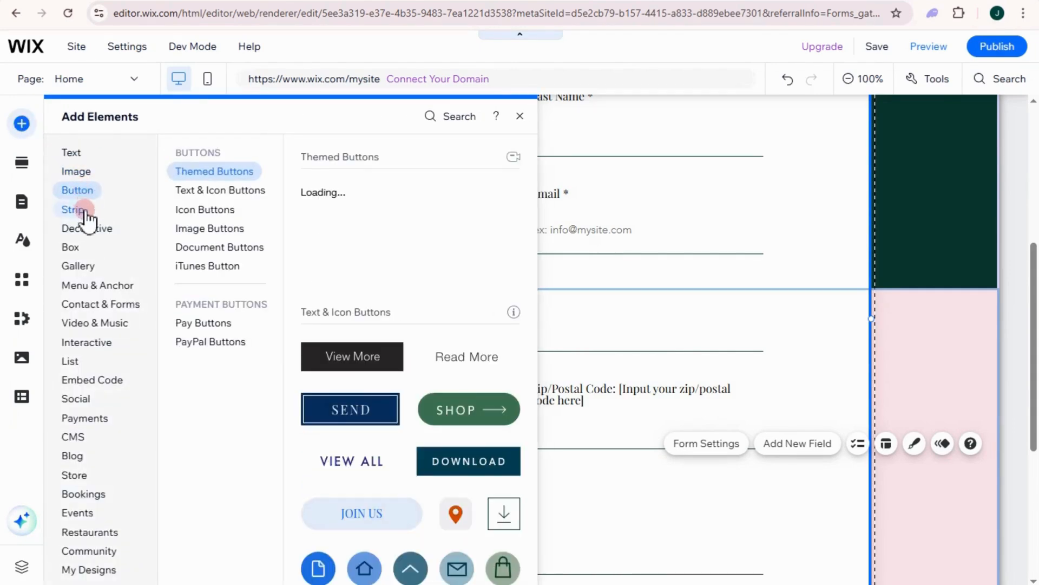
mouse_move(84, 555)
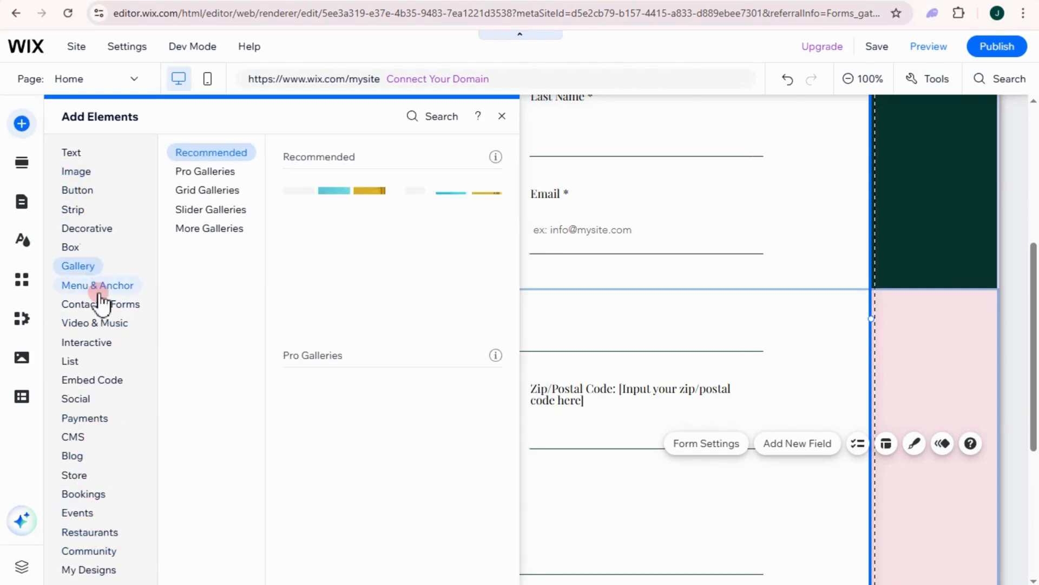
mouse_move(98, 305)
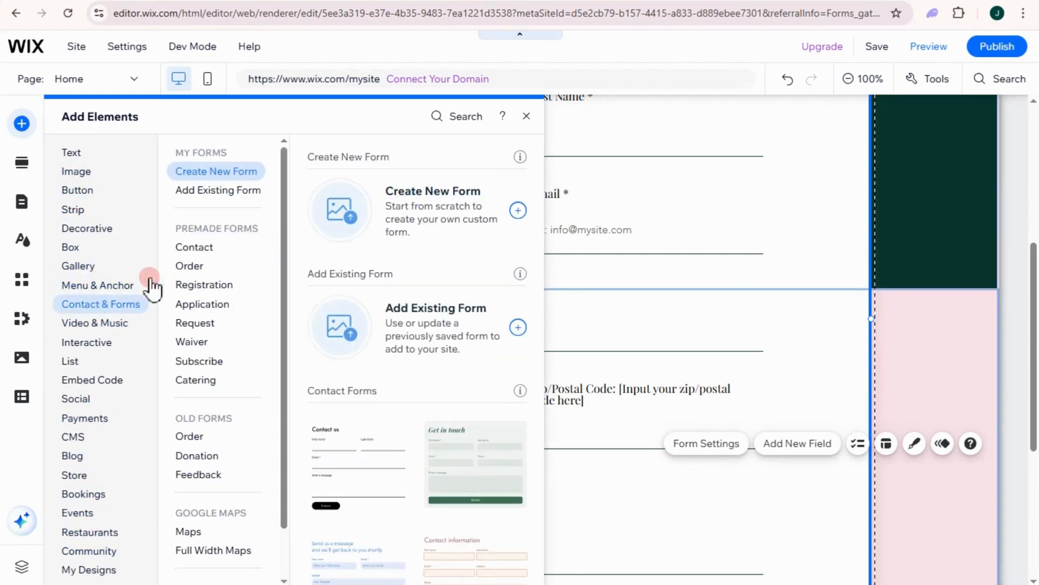
mouse_move(111, 322)
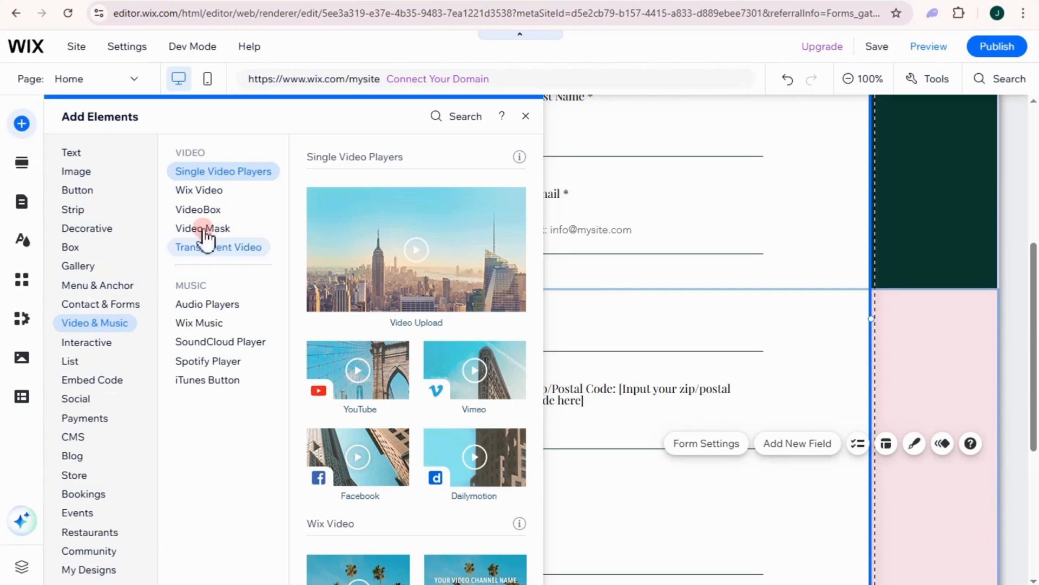
Add the premade Contact section with the black Get in Touch block and a message form to the page.
left_click(23, 164)
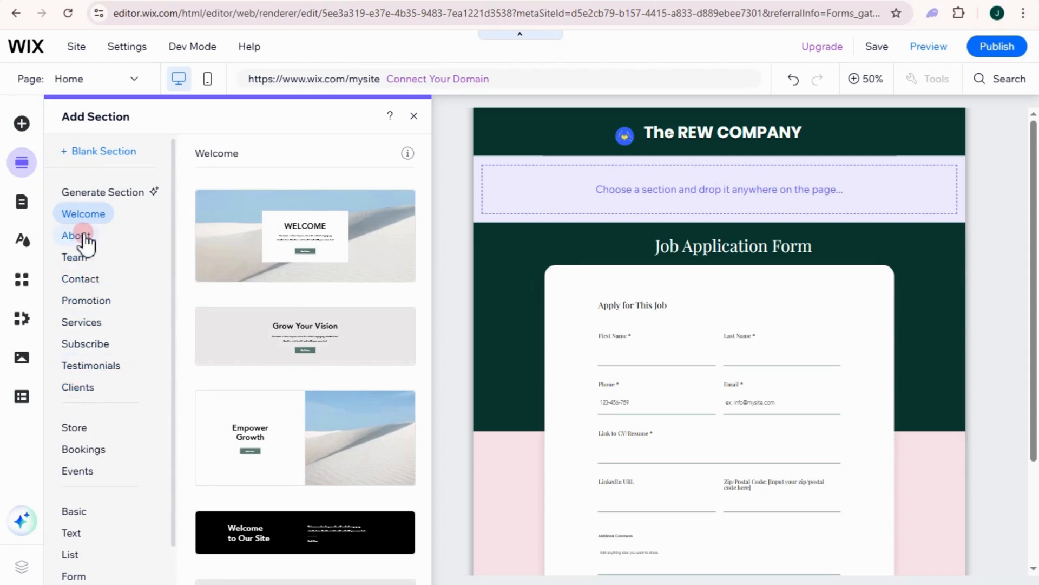
left_click(92, 279)
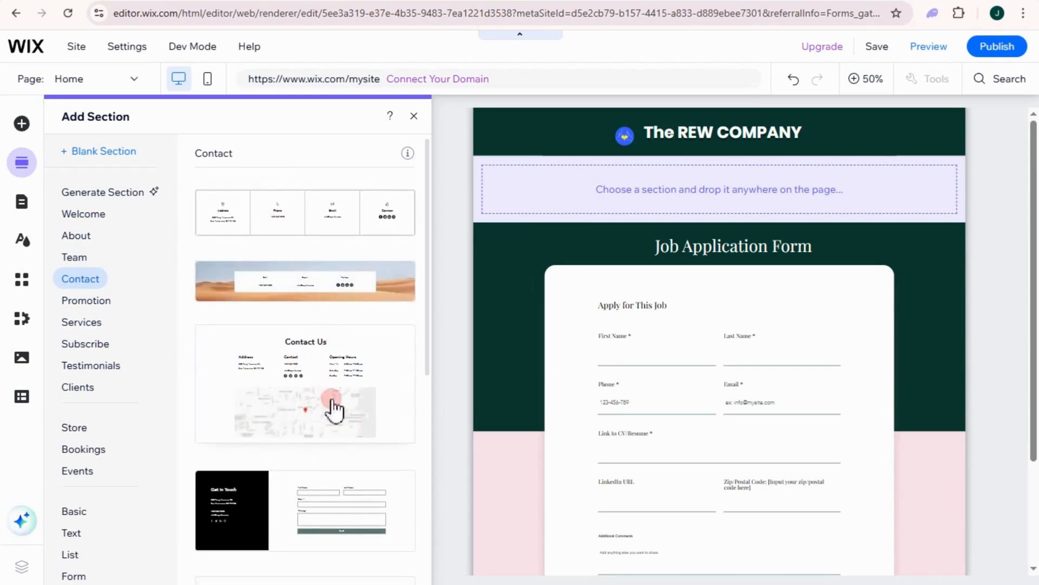
left_click(352, 506)
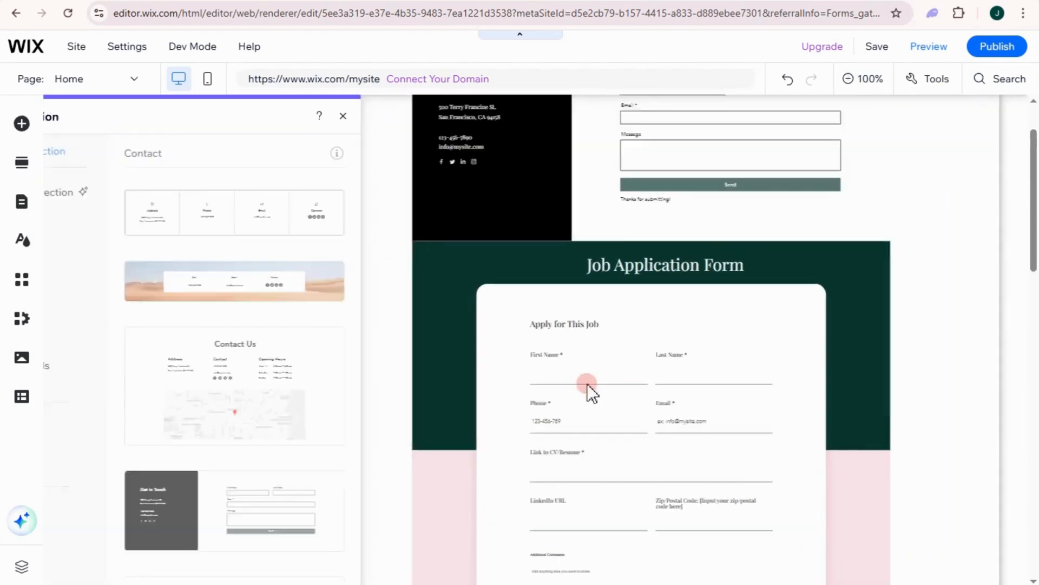
scroll(500, 492, "down", 10)
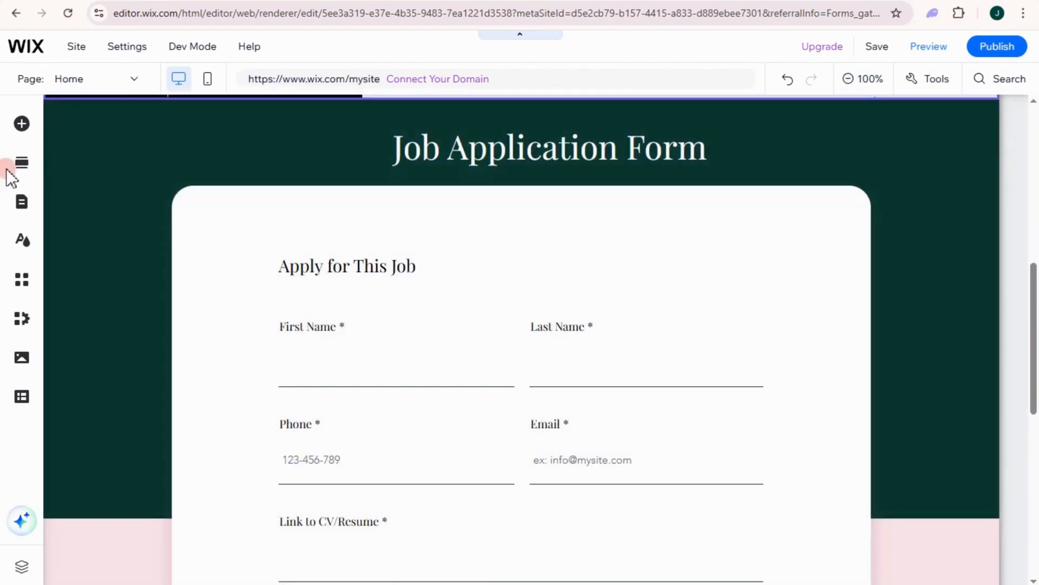
Examine the editor's section designs, site pages and lightboxes, site design, app market, business apps and media options.
left_click(23, 162)
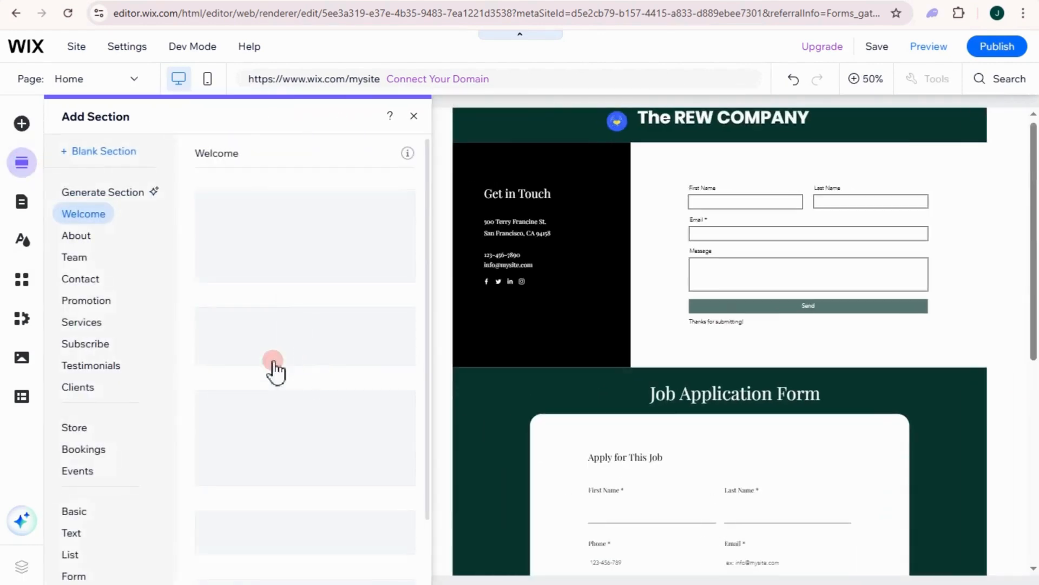
left_click(22, 201)
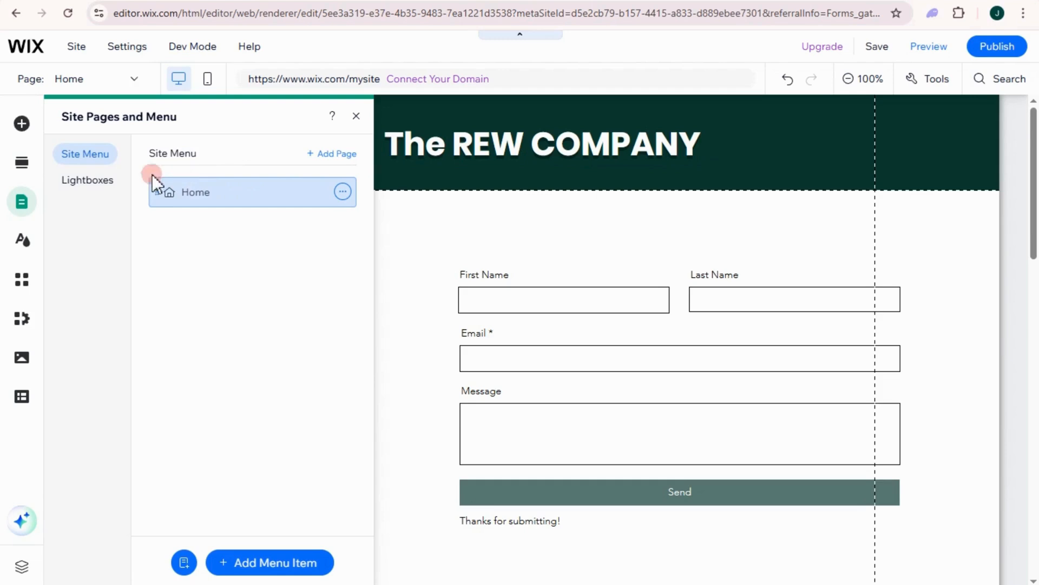
left_click(86, 181)
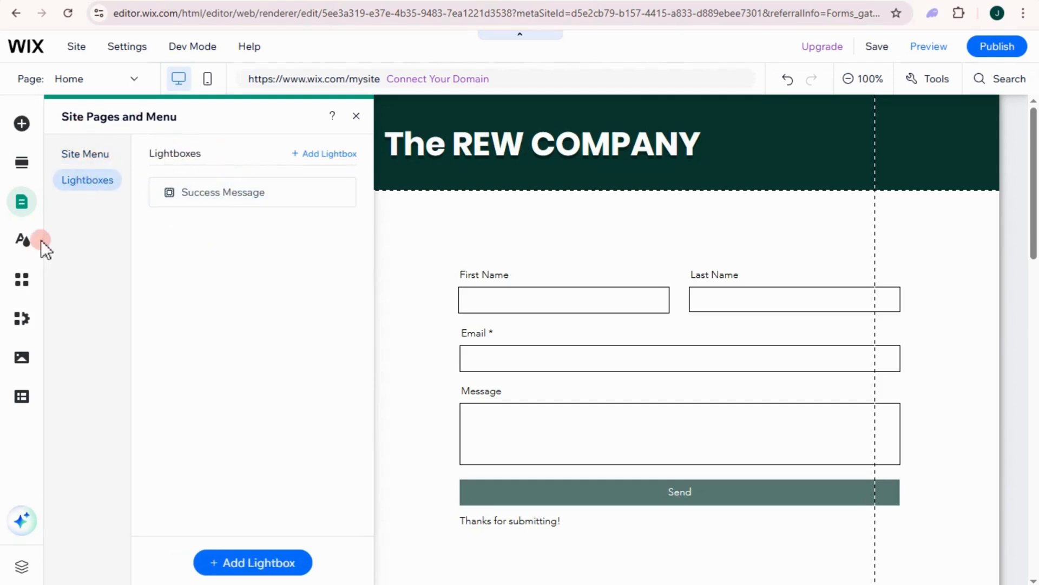
left_click(24, 244)
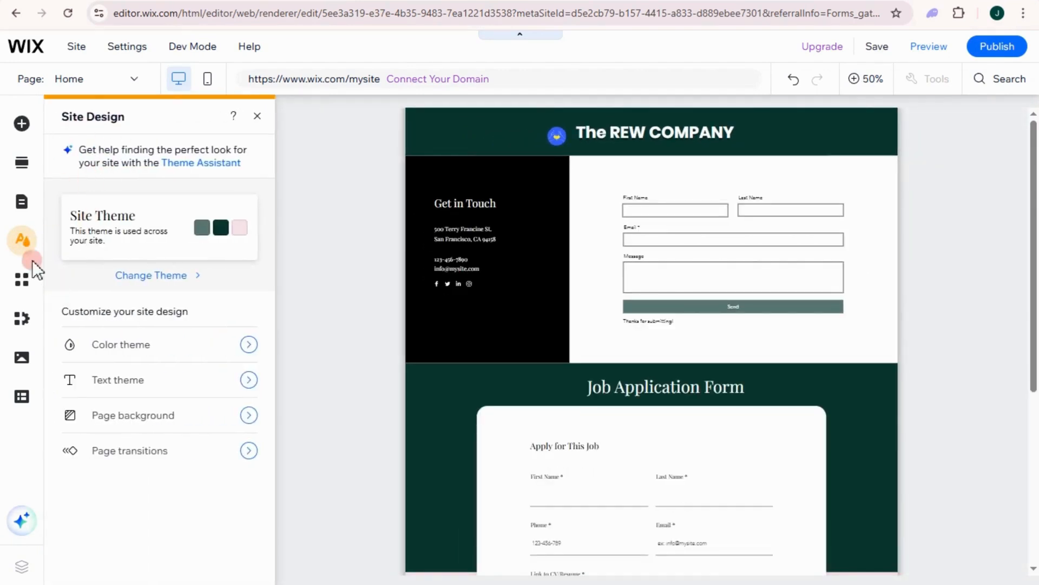
left_click(22, 290)
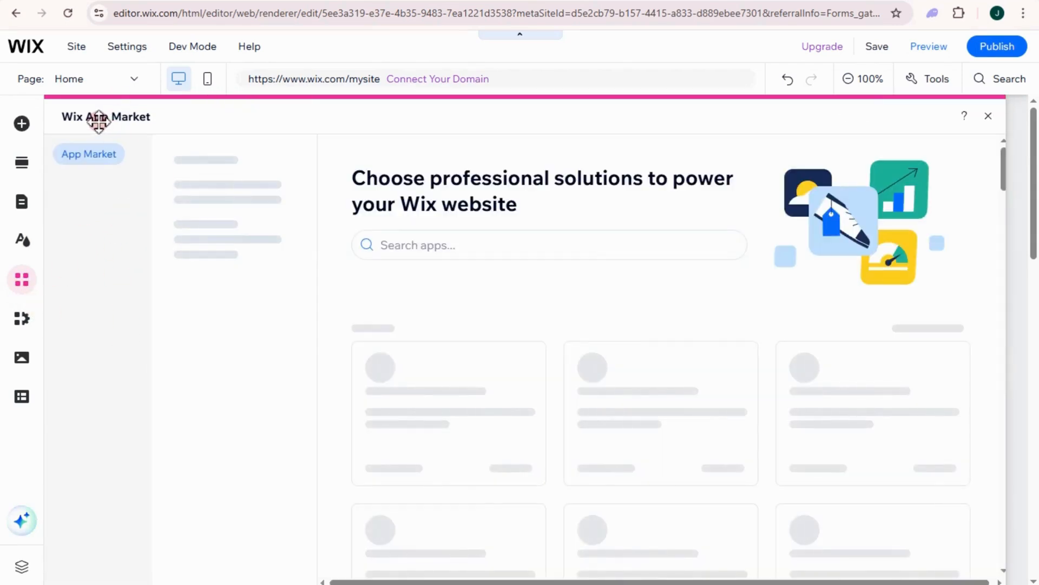
left_click(24, 325)
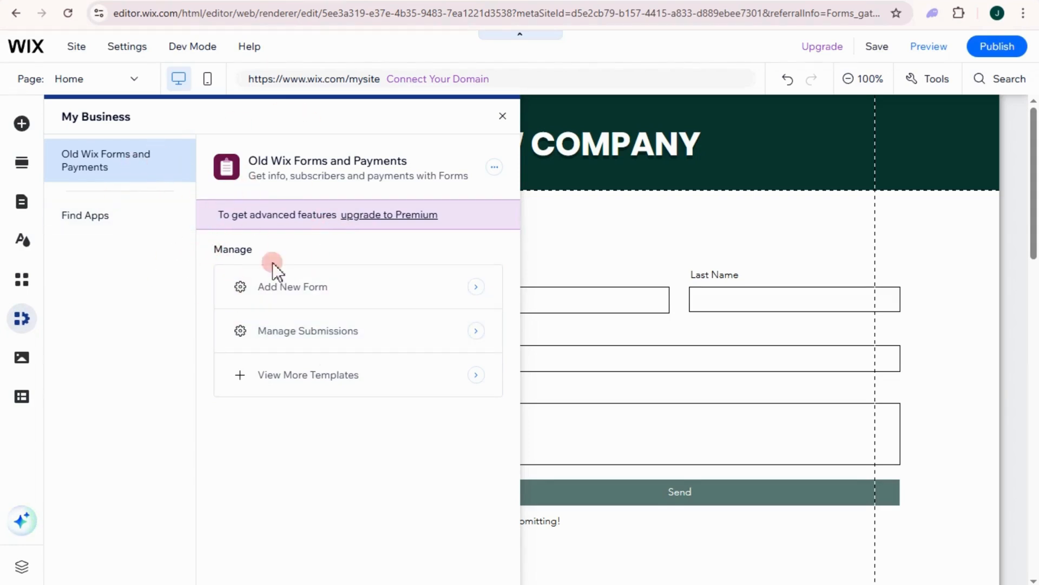
left_click(15, 355)
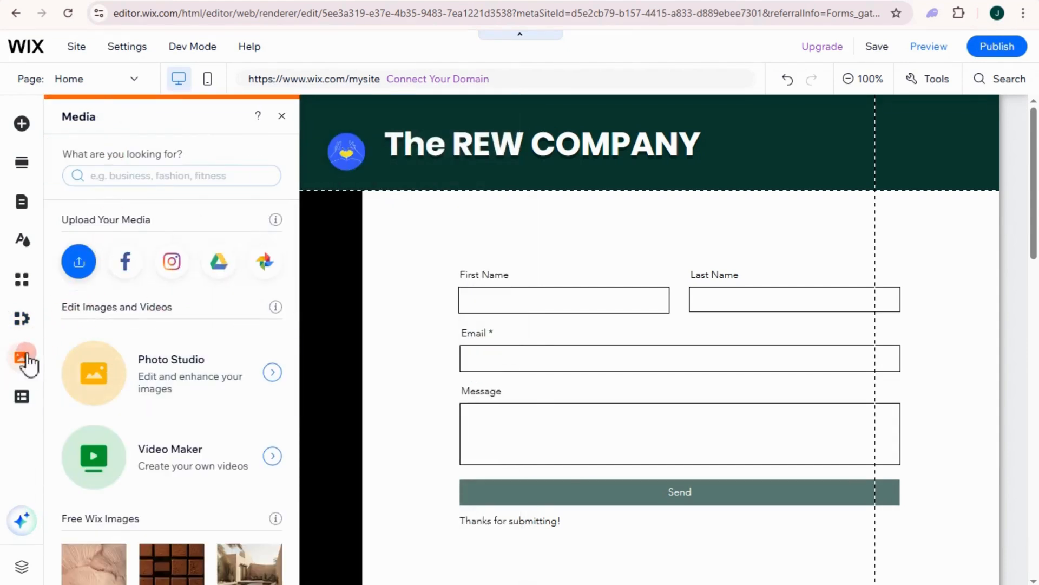
left_click(22, 397)
left_click(322, 172)
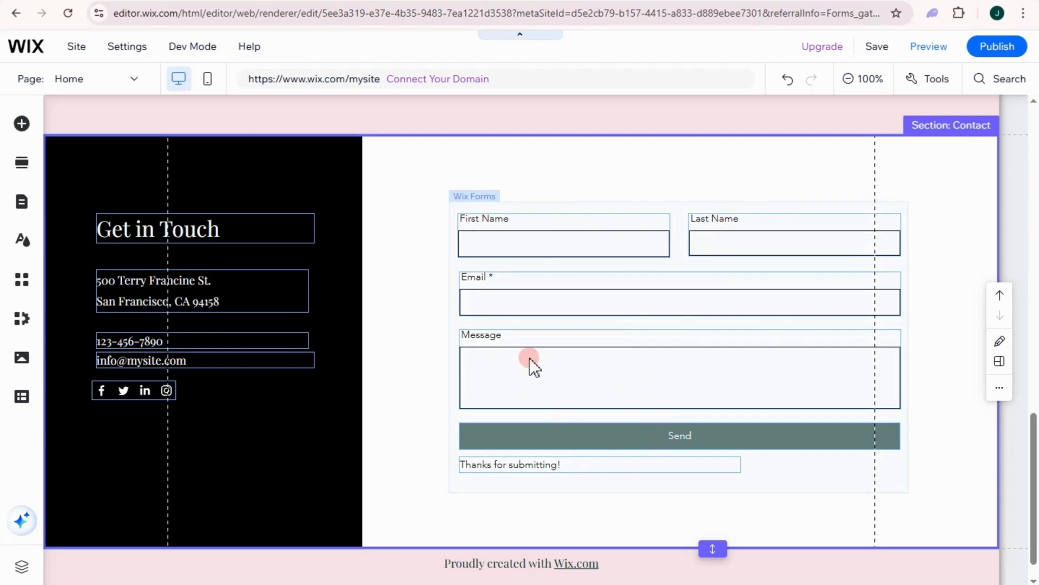
Preview the site and look through the whole page with the job application form.
scroll(588, 378, "up", 15)
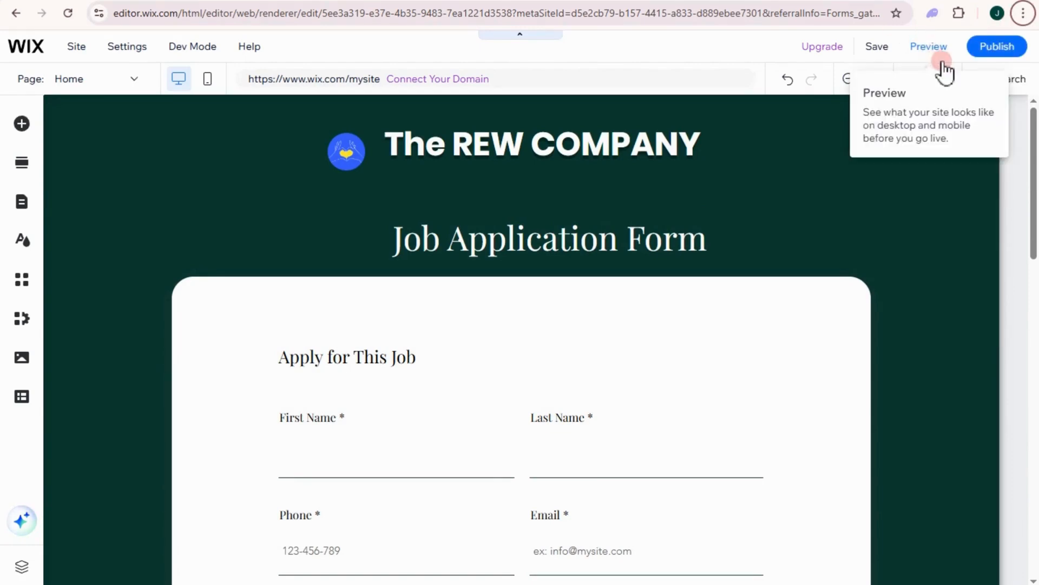
left_click(936, 48)
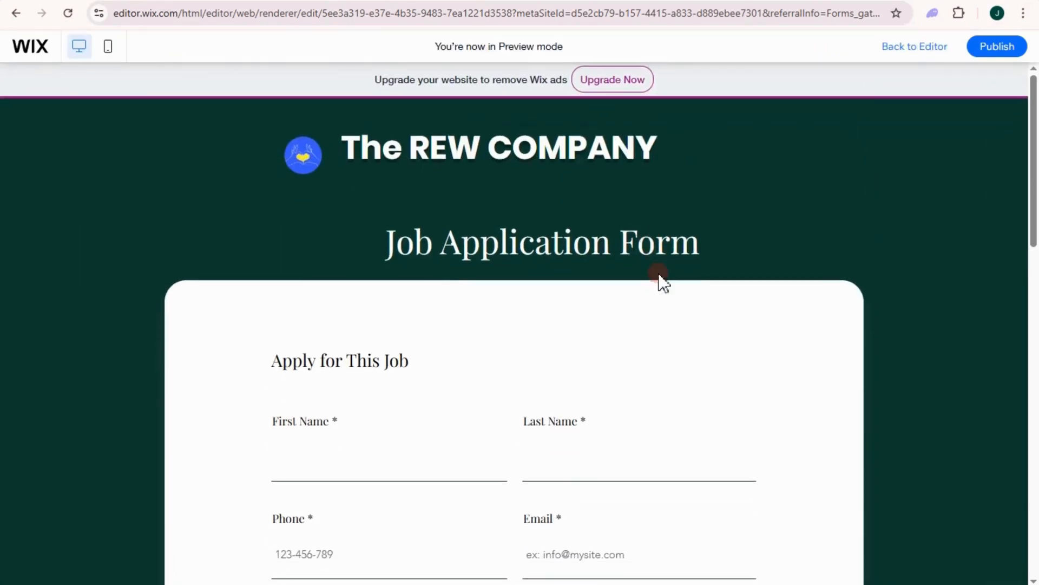
scroll(685, 309, "down", 8)
scroll(692, 309, "up", 8)
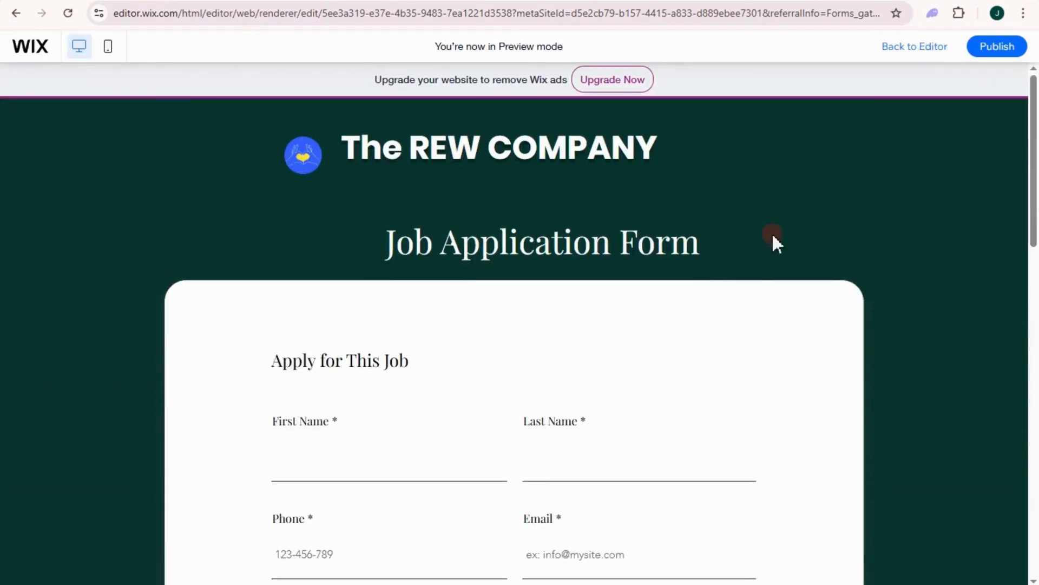